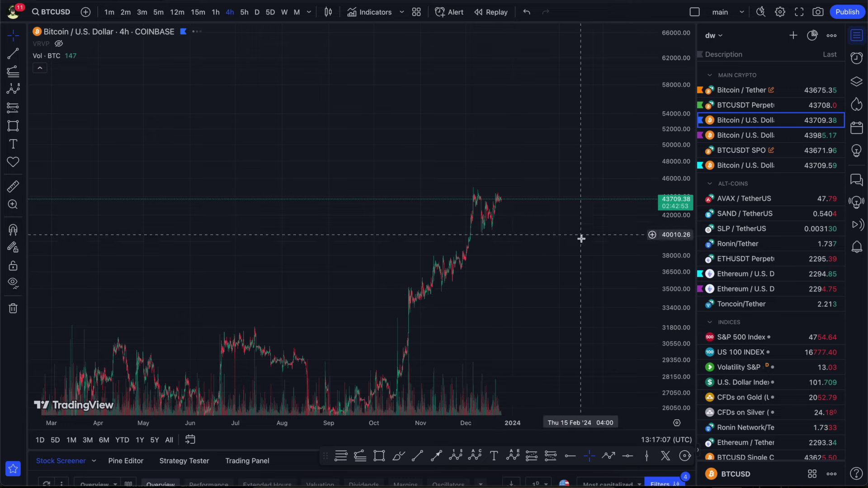
Switch the BTCUSD chart to the daily timeframe and frame the price action from 2019 onward.
scroll(582, 197, up, 3)
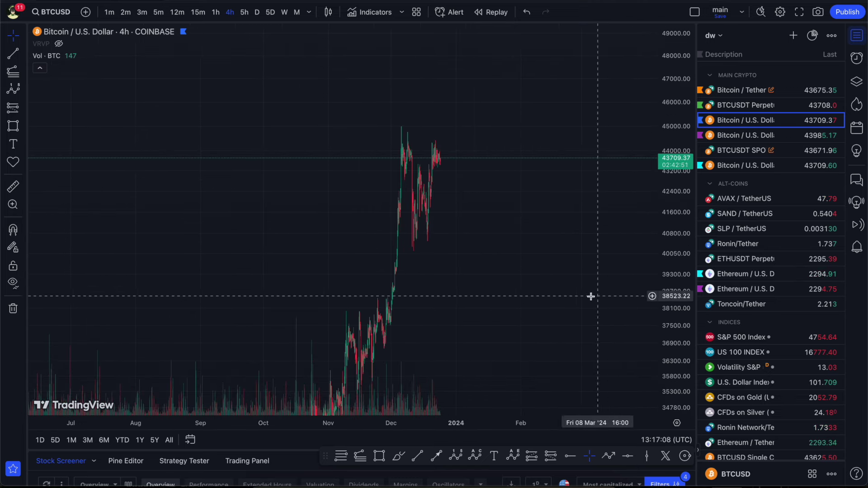
scroll(481, 291, down, 3)
drag(680, 98, 678, 162)
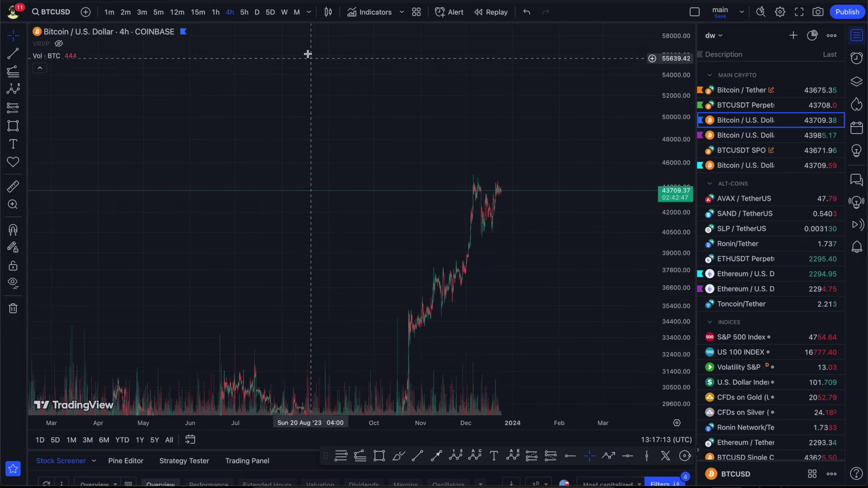
click(256, 14)
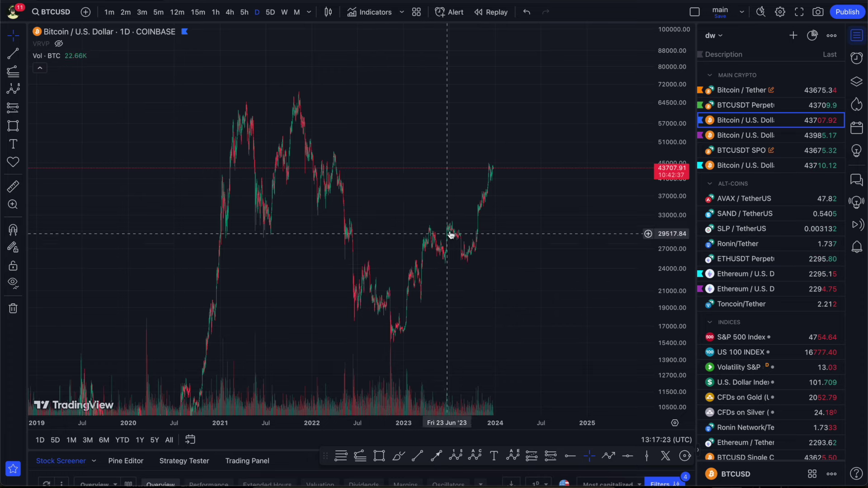
scroll(444, 271, down, 3)
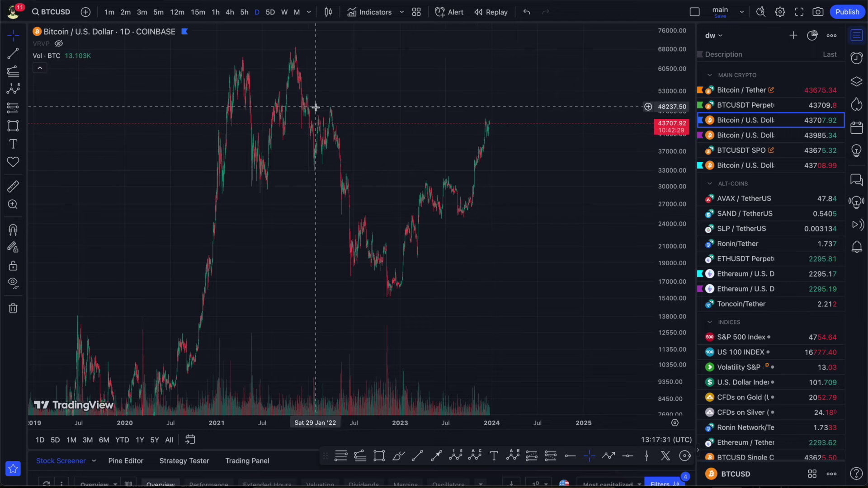
Draw a rising trend line over the 2022 volume and a falling one under price from about 28,221 to about 15,002.
click(418, 456)
click(300, 386)
click(385, 325)
click(290, 197)
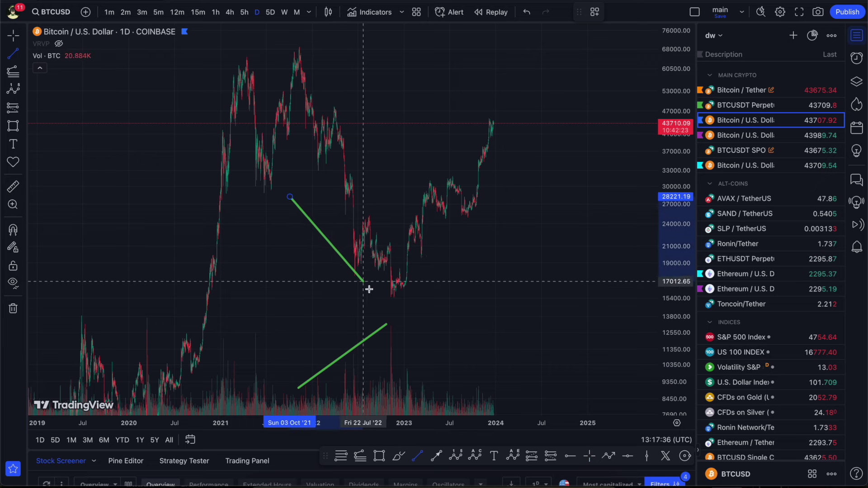
click(379, 302)
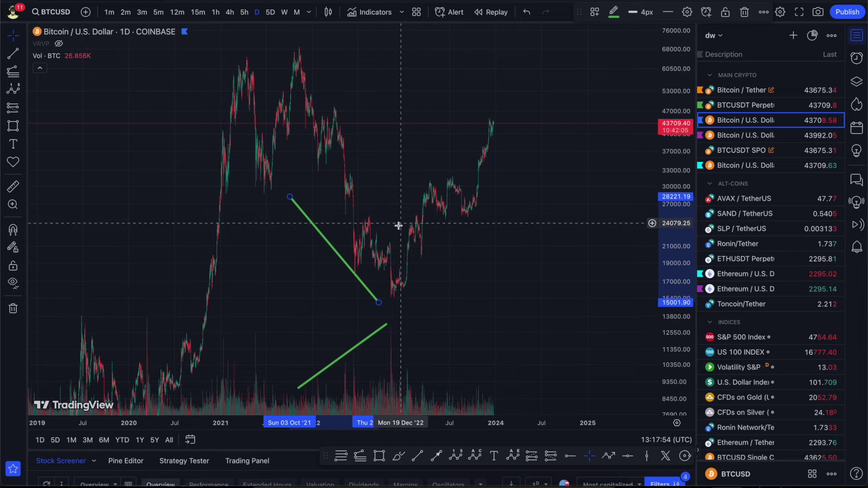
Delete the falling price trend line and the rising volume trend line.
key(Delete)
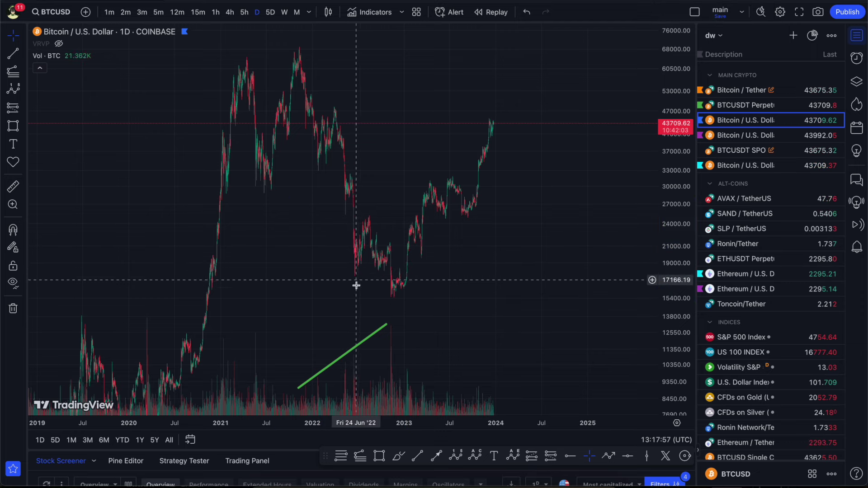
click(352, 354)
key(Delete)
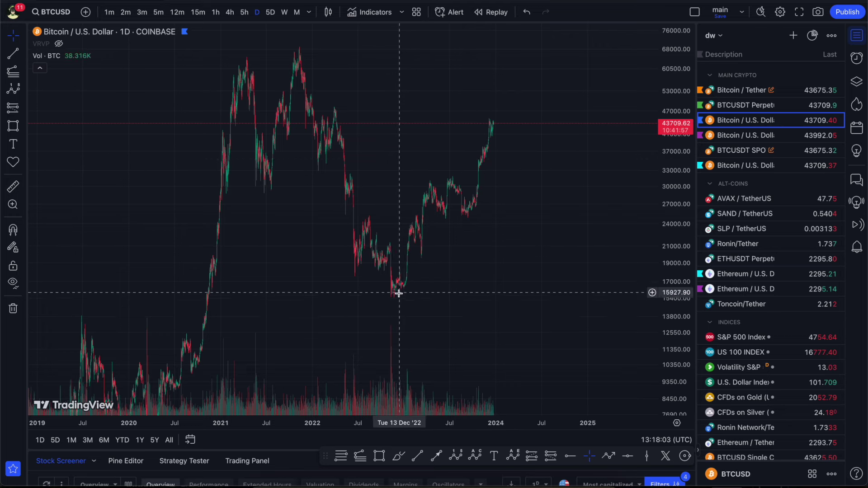
Draw a five-point Elliott impulse wave from the late-2022 low up to the December 2023 high.
click(456, 458)
click(391, 299)
click(397, 269)
click(402, 288)
click(433, 182)
click(467, 223)
click(491, 126)
drag(514, 287, 502, 281)
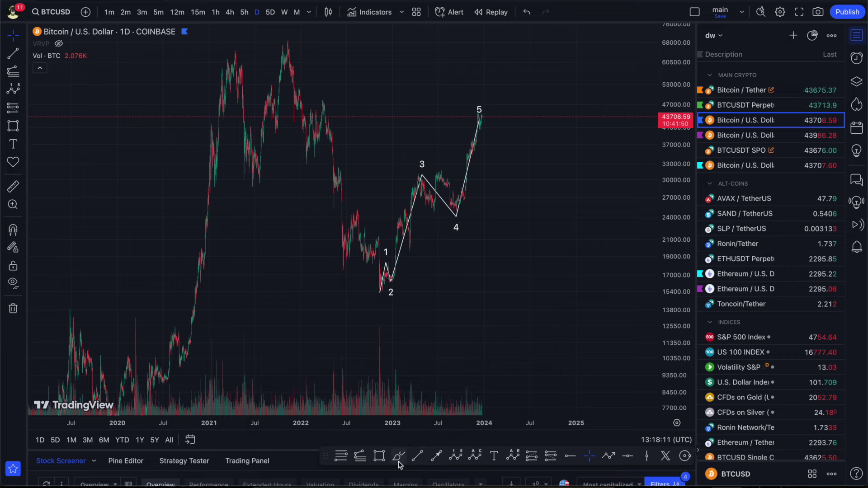
click(456, 459)
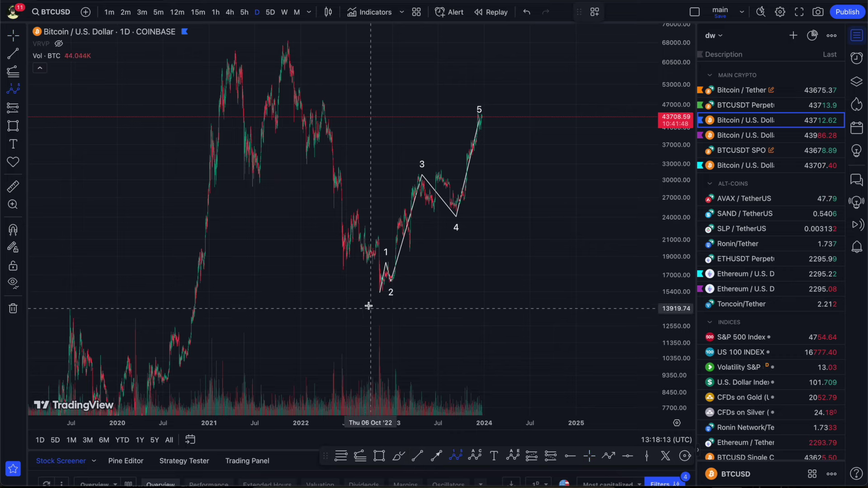
click(366, 298)
click(479, 114)
click(553, 245)
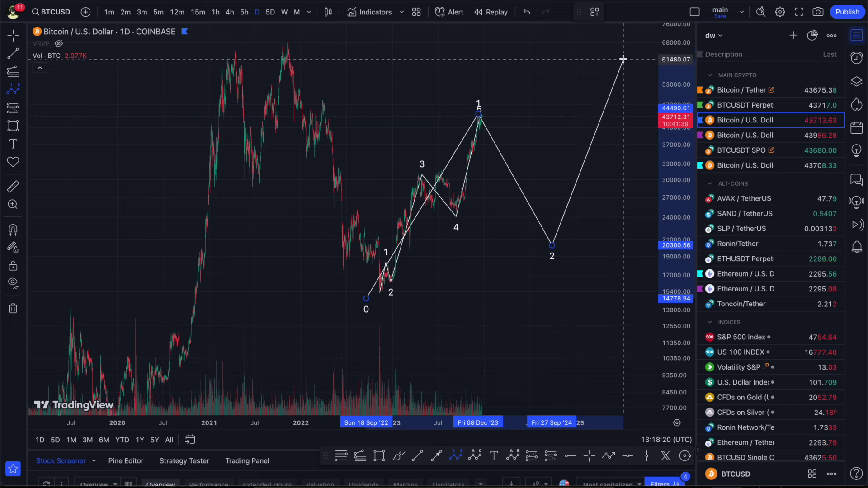
key(Escape)
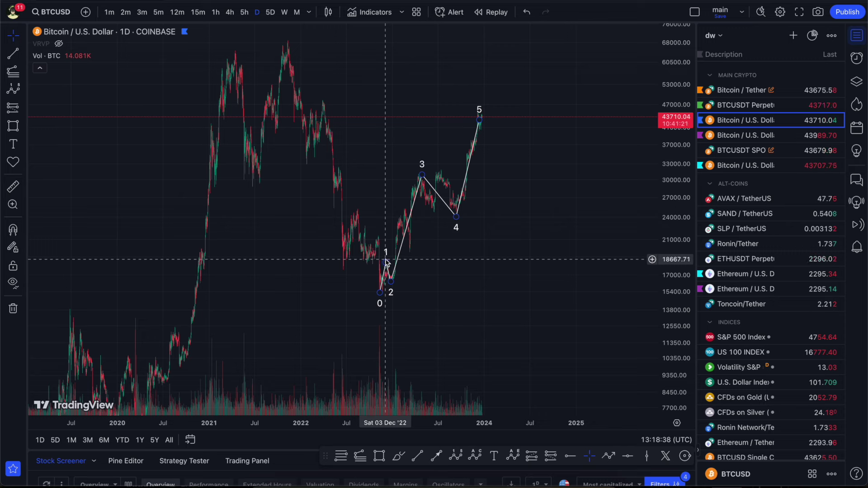
Delete the five-point impulse wave drawn over the 2023 rally.
click(384, 290)
key(Delete)
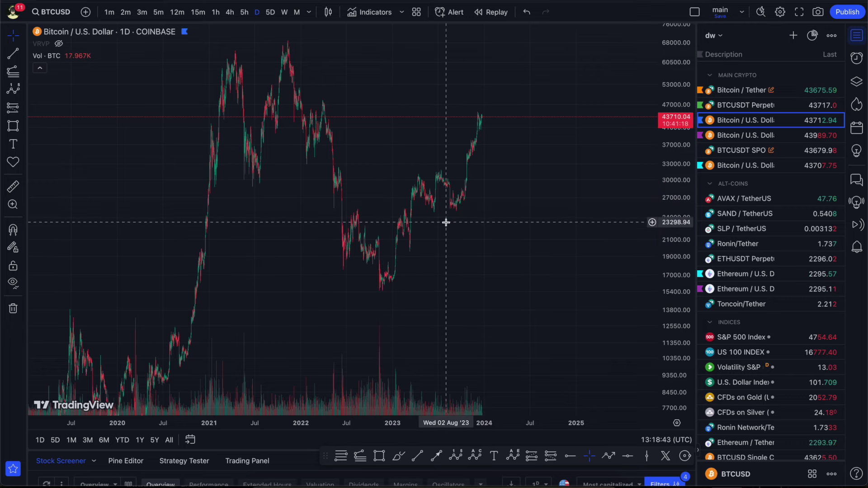
Draw a falling trend line over the 2023 volume and a rising one under price from about 14,912 to about 31,340.
scroll(371, 276, right, 1)
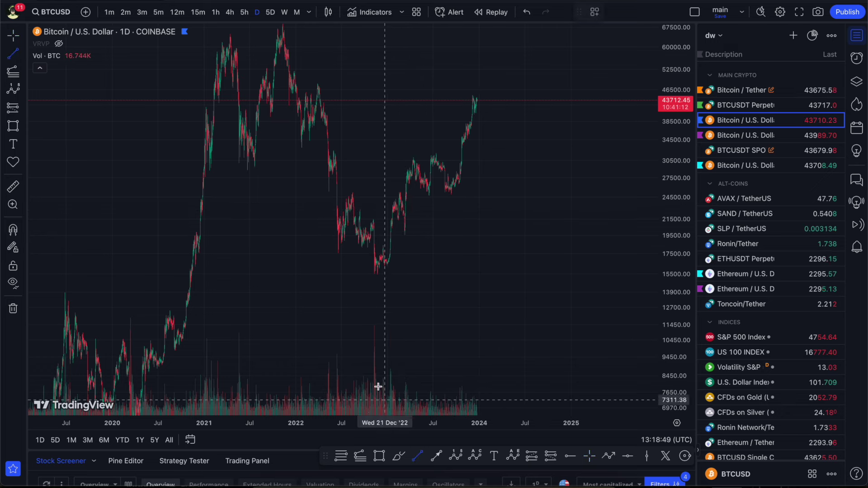
click(373, 324)
click(476, 392)
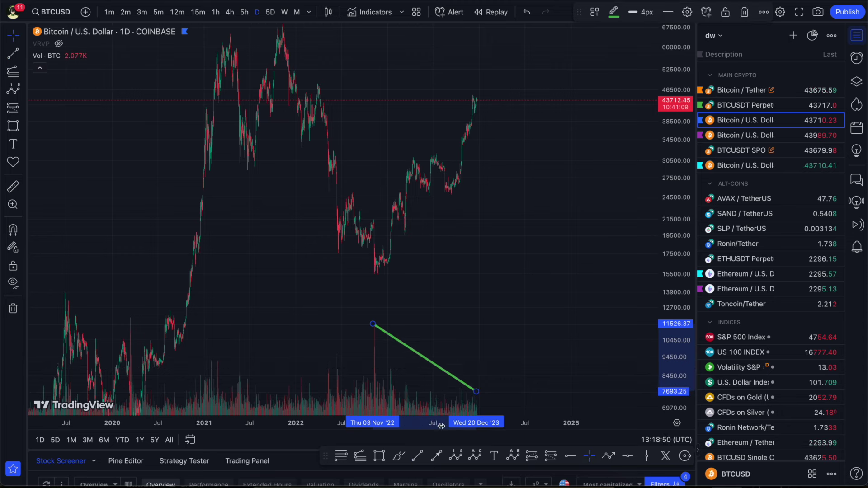
click(417, 457)
click(384, 281)
click(497, 156)
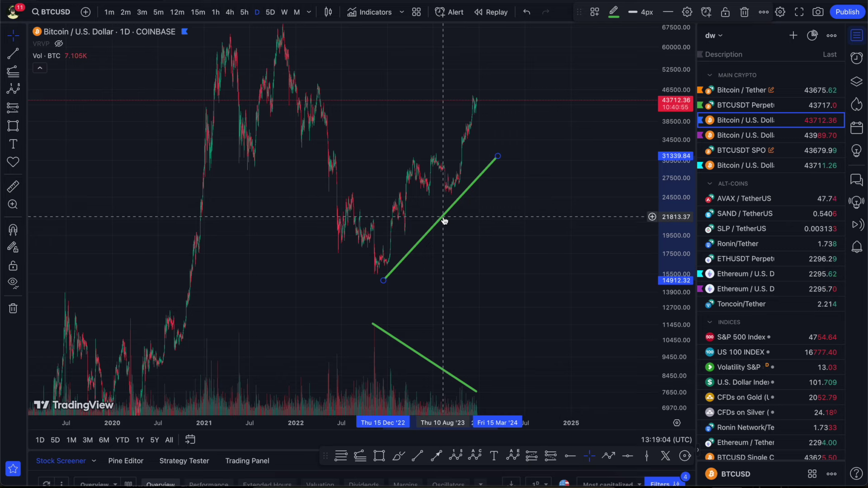
Delete the rising price trend line and the falling volume trend line.
key(Delete)
click(410, 351)
key(Delete)
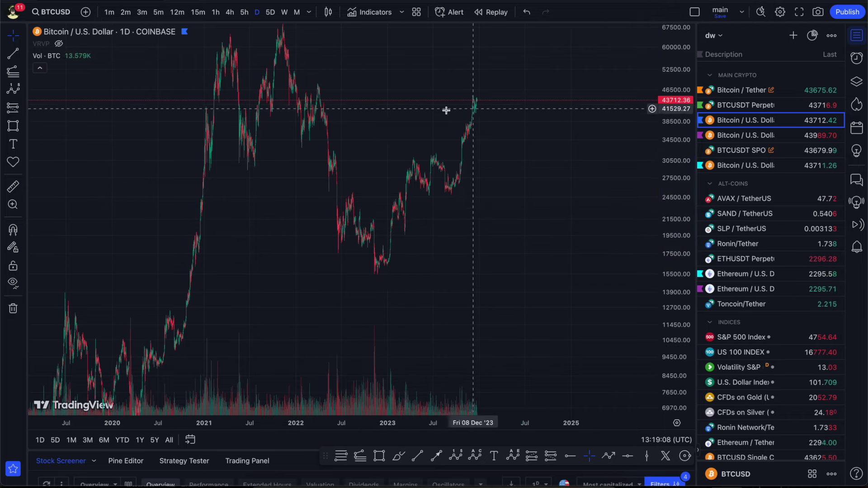
Draw a downward Elliott impulse wave from the 2021 peak to about 15,092 in October 2024, adjust point 4 to about 44,758, and delete the wave.
click(456, 455)
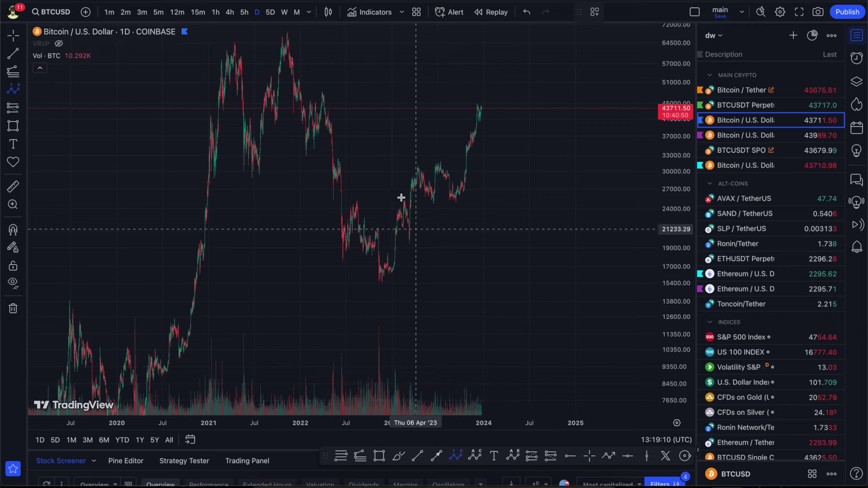
click(277, 37)
click(303, 147)
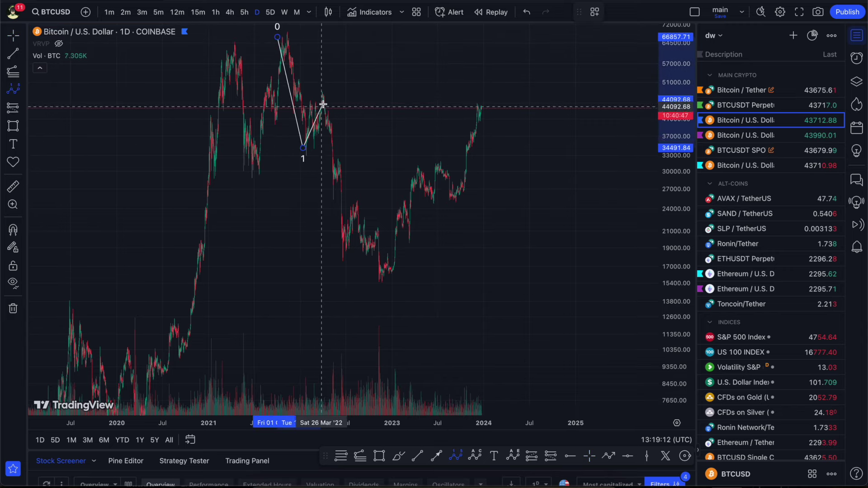
click(324, 103)
click(383, 276)
click(473, 100)
click(558, 286)
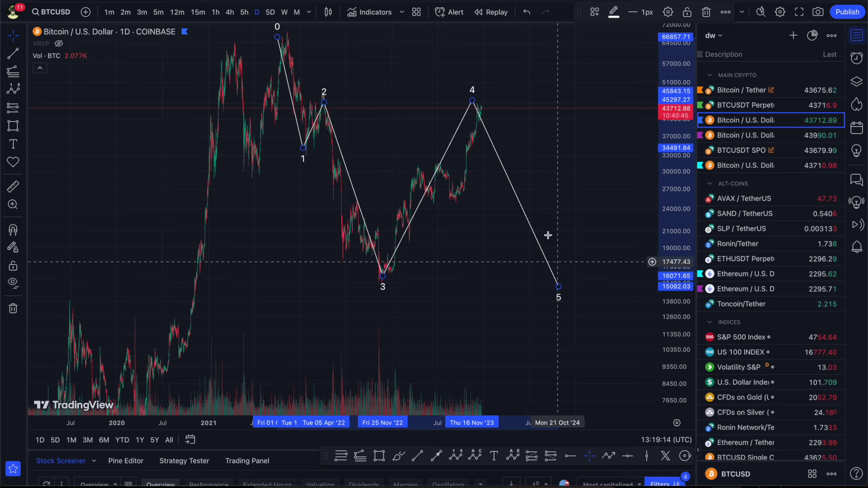
drag(473, 100, 475, 104)
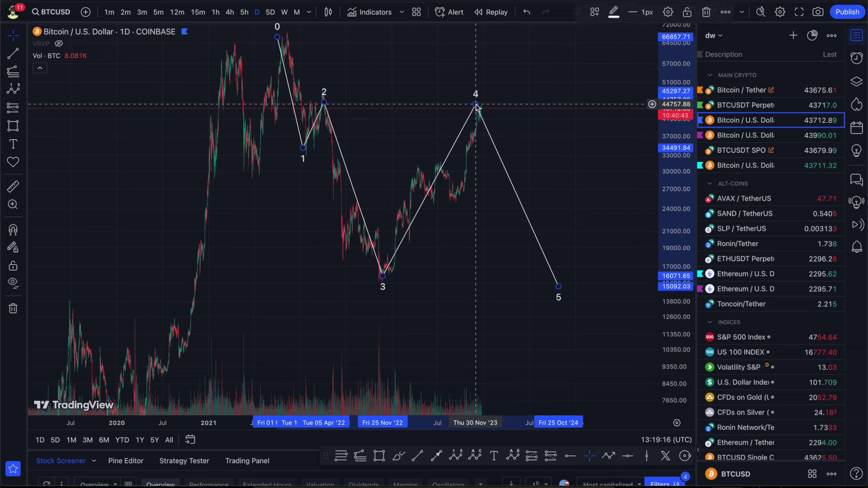
key(Delete)
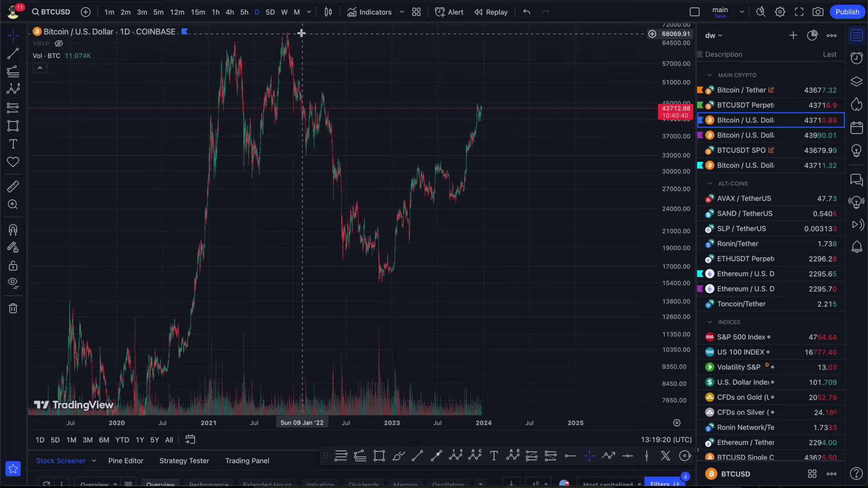
Switch the chart to the weekly timeframe and frame the period from 2017 to 2028.
click(286, 14)
scroll(345, 159, right, 5)
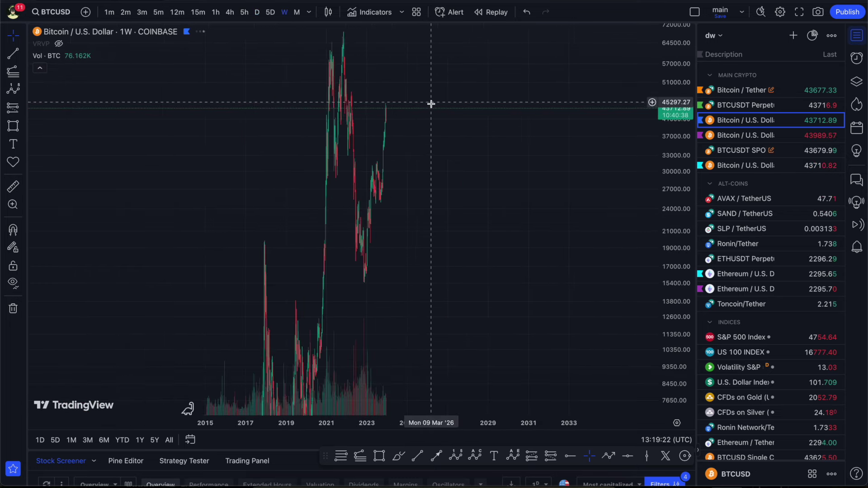
scroll(613, 213, left, 10)
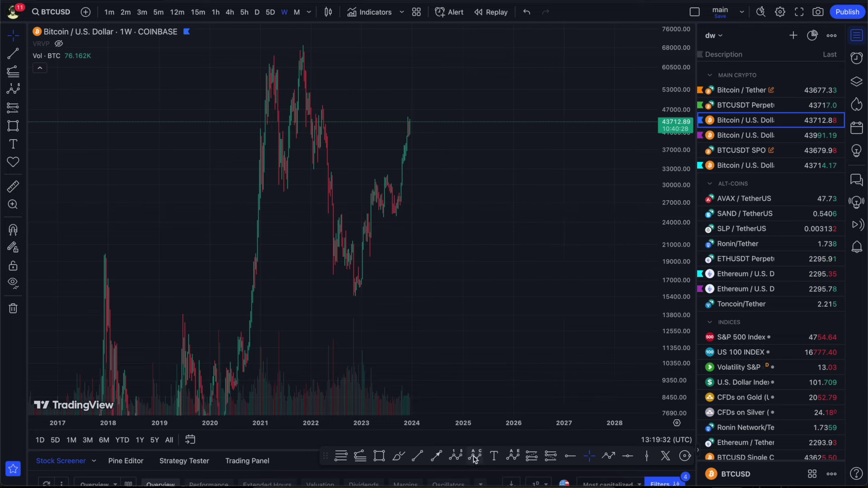
Draw an Elliott triangle wave (ABCDE) from the 2021 peak, with A near 15,597, B 49,112, C 17,425, D 43,437 and E 17,321.
click(509, 456)
click(297, 55)
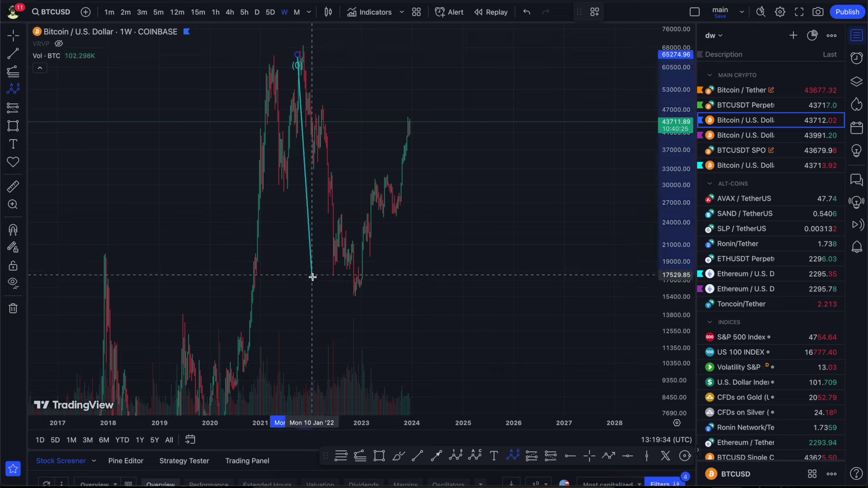
click(346, 294)
click(412, 102)
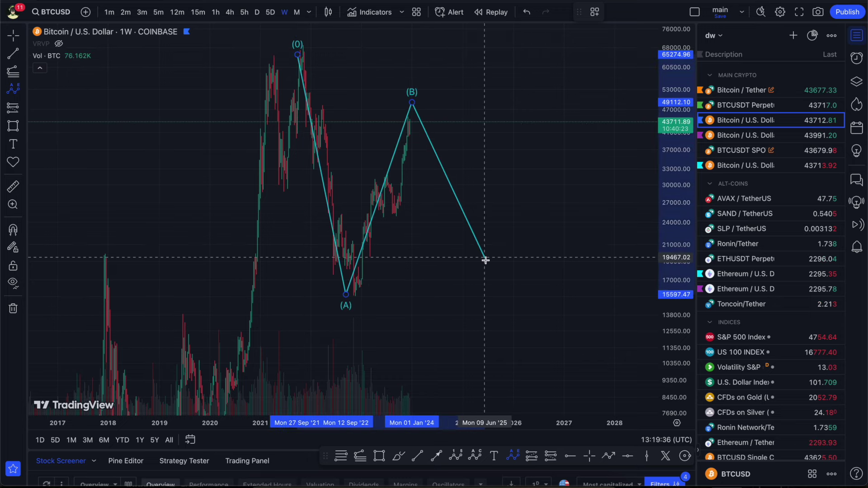
click(492, 275)
click(519, 124)
click(573, 278)
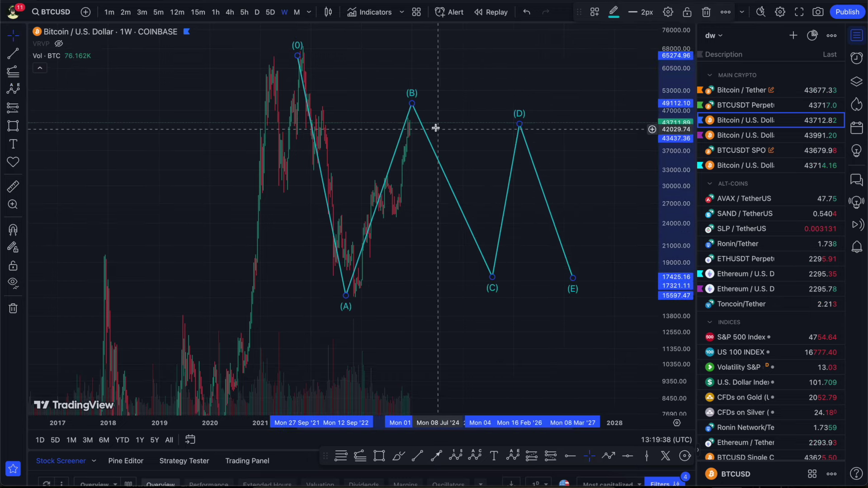
Adjust the triangle wave's points: B to about 48,093, C to about 17,688, D to about 43,178 and the start to about 67,663.
drag(411, 105, 426, 107)
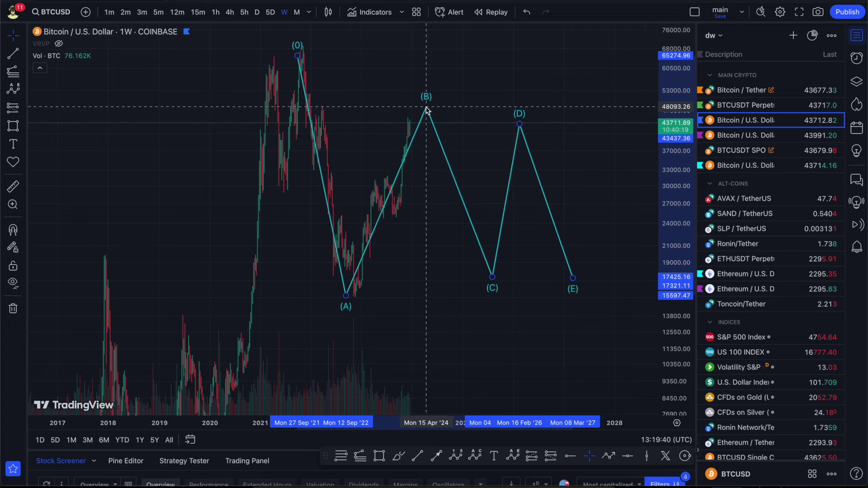
drag(492, 277, 485, 277)
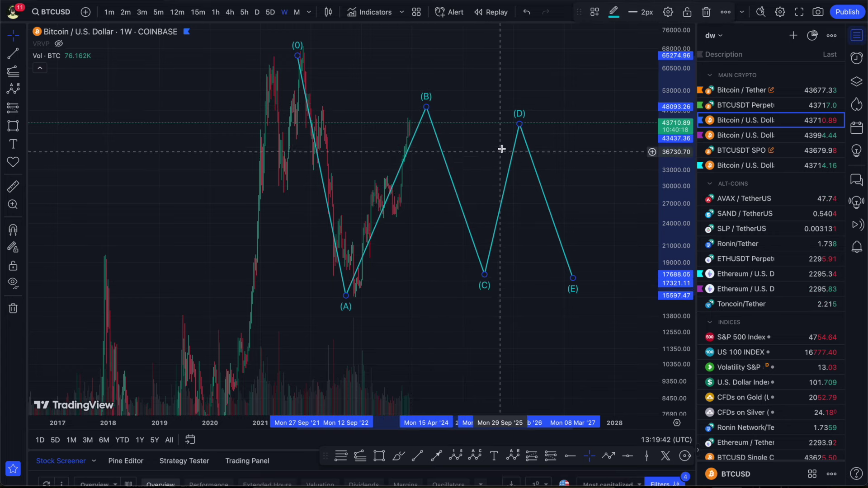
drag(519, 124, 531, 126)
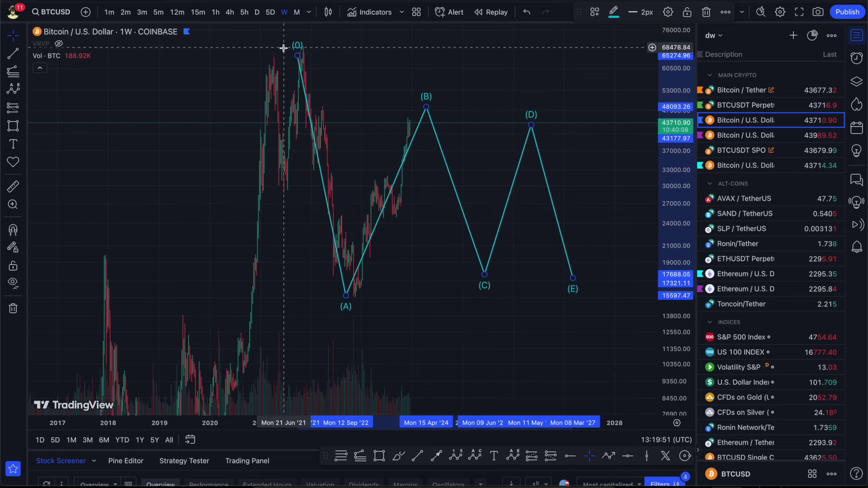
drag(298, 56, 302, 49)
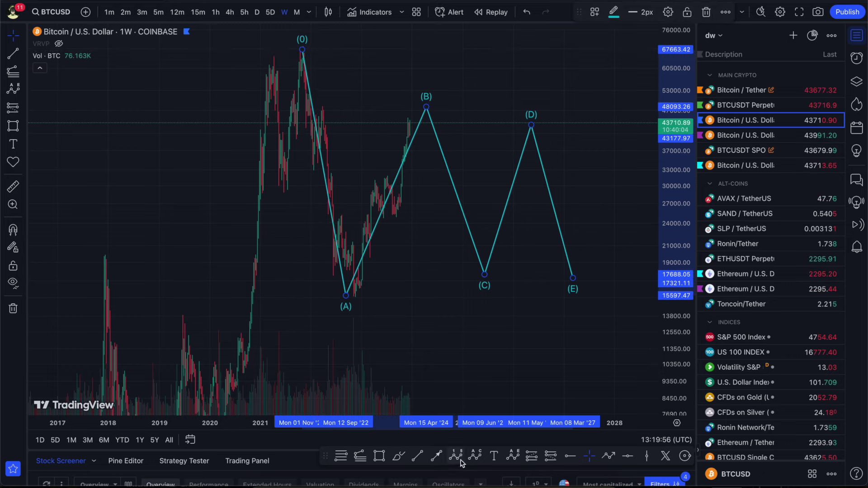
Draw an Elliott ABC correction from the 2021 peak to about 16,120 in December 2022, and delete it.
click(474, 456)
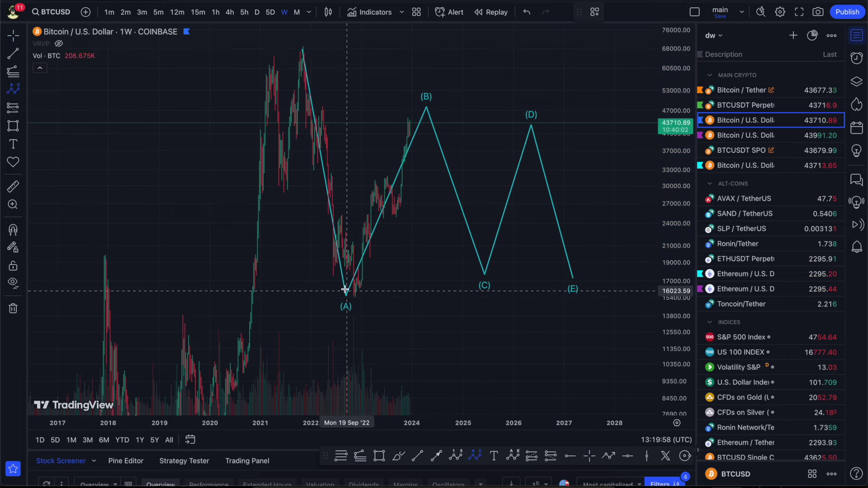
click(291, 58)
click(305, 167)
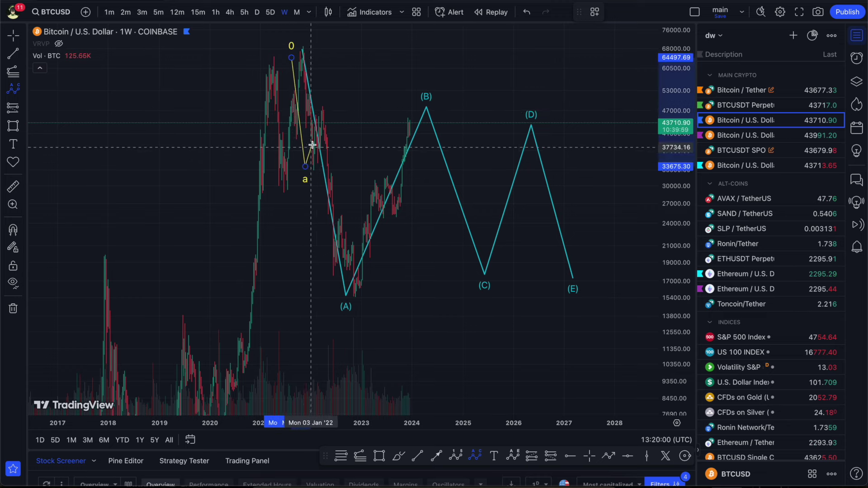
click(321, 106)
click(357, 290)
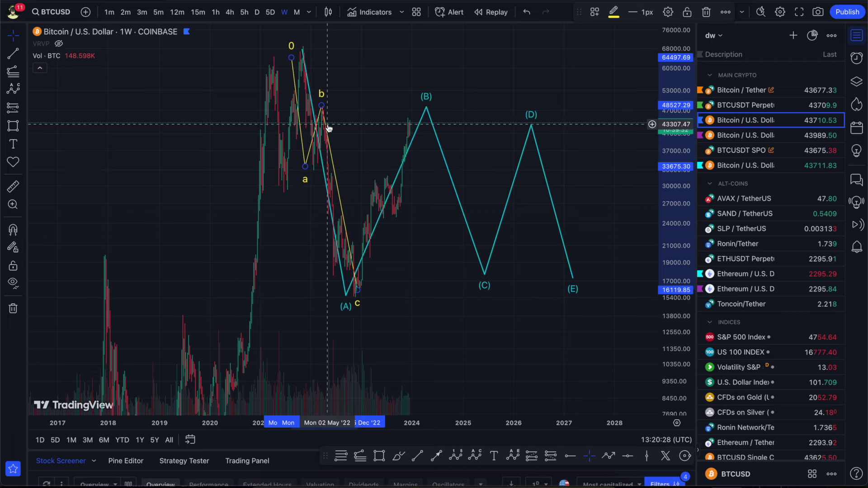
key(Delete)
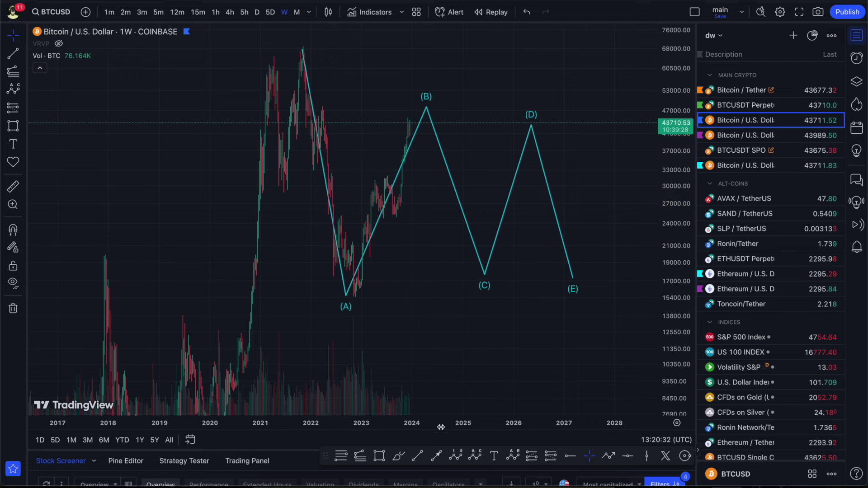
Draw an Elliott impulse wave (12345) from about 67,058 at the 2021 peak to 16,911 in early 2023, and delete it.
click(457, 458)
click(297, 52)
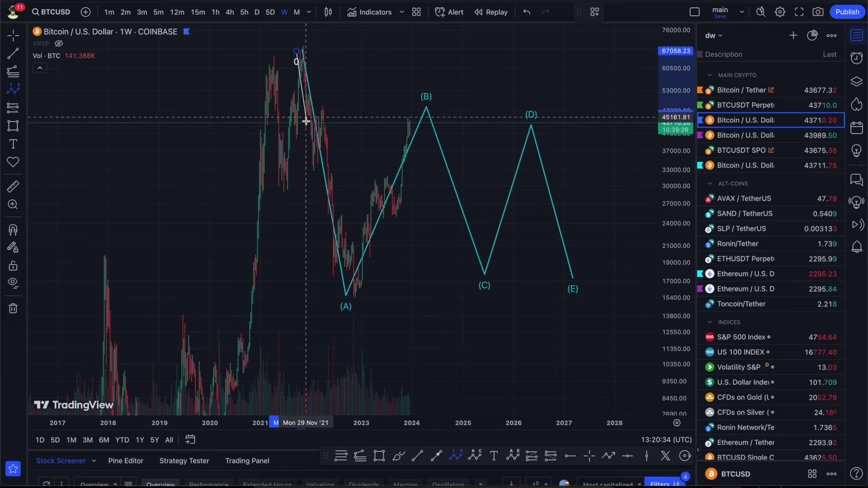
click(312, 157)
click(324, 116)
click(333, 256)
click(342, 222)
click(367, 282)
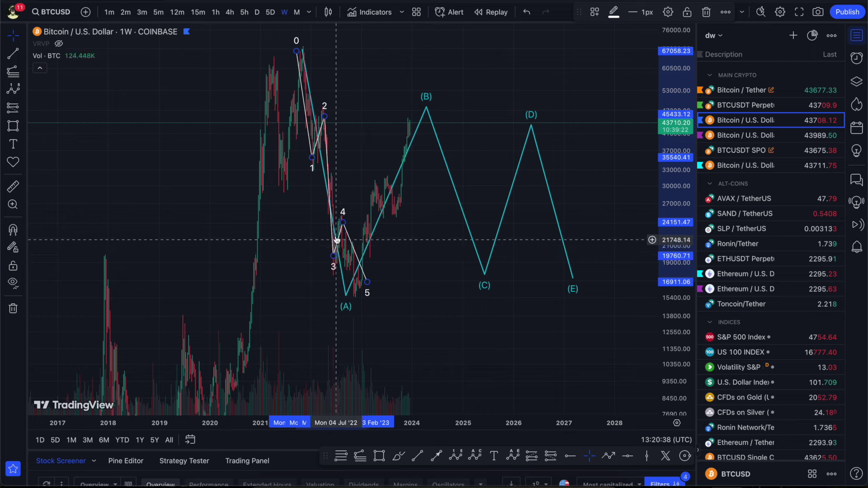
key(Delete)
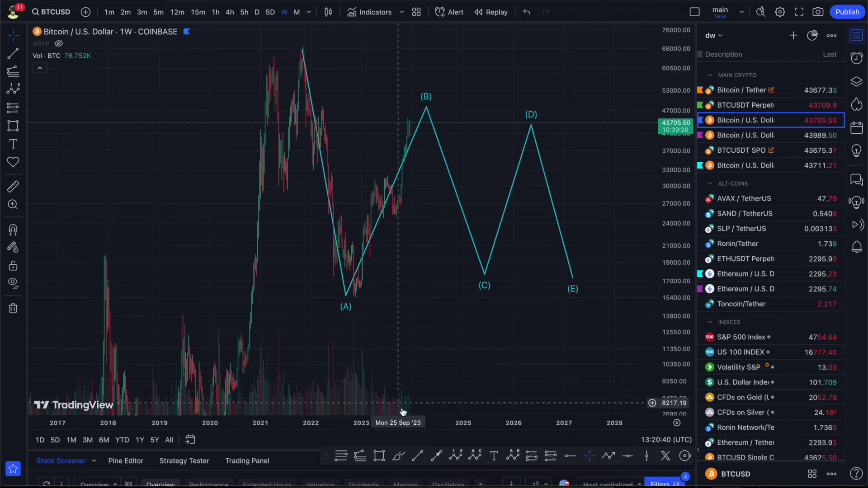
Draw a large Elliott ABC correction from about 63,539 in July 2021, with a near 14,045 and b near 33,575, and delete it.
click(475, 457)
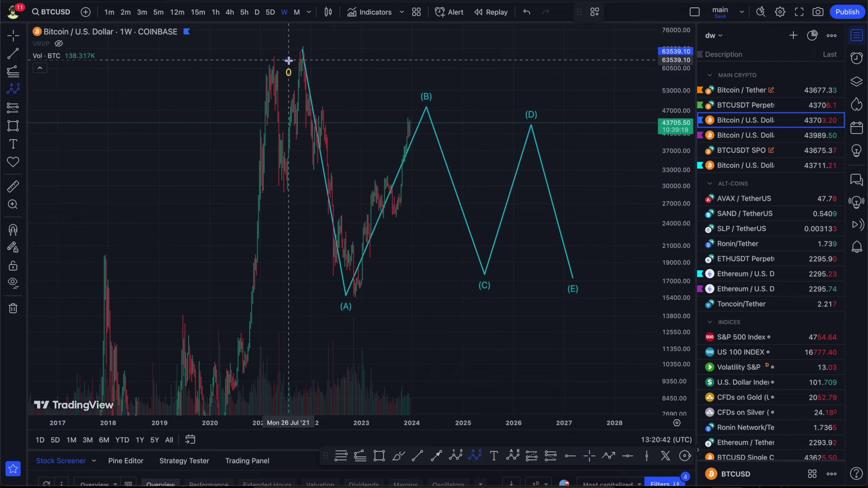
click(289, 60)
click(346, 313)
click(392, 167)
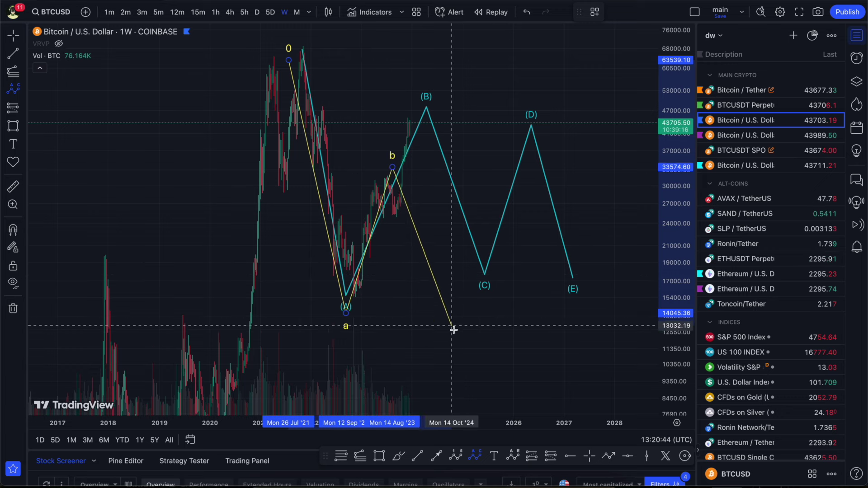
click(464, 343)
key(Delete)
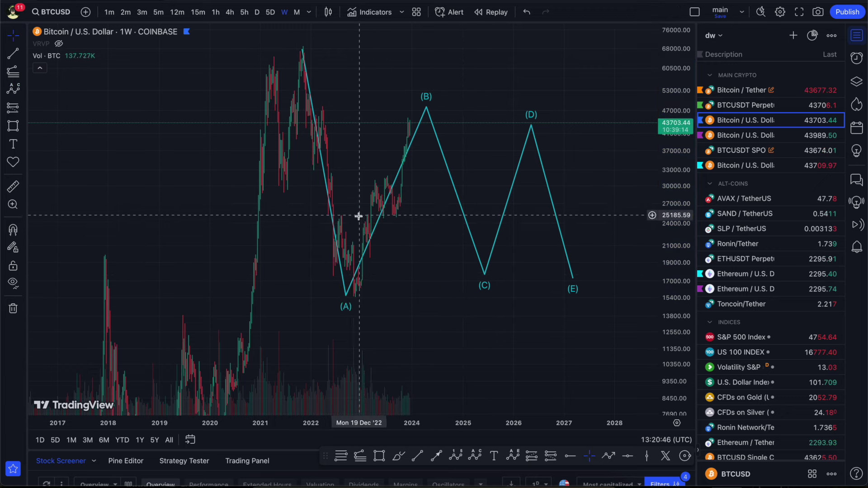
Move the triangle wave's point A to the December 2022 low, at about 15,785.
click(302, 49)
click(335, 197)
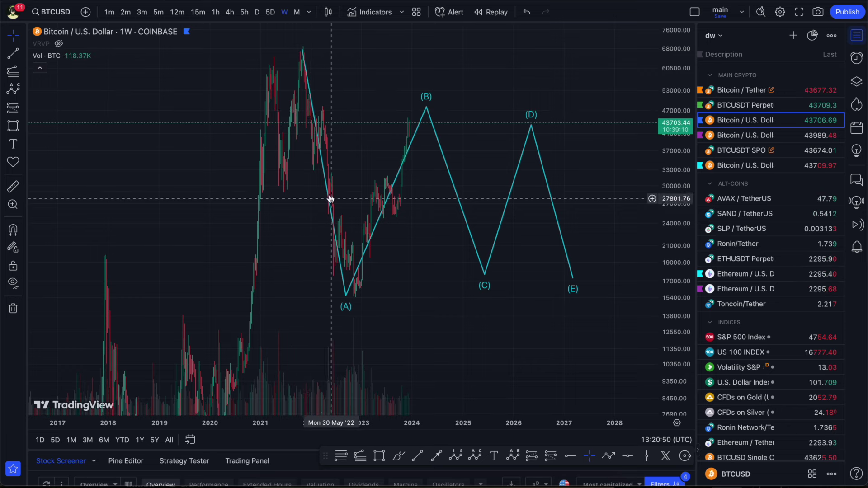
click(304, 70)
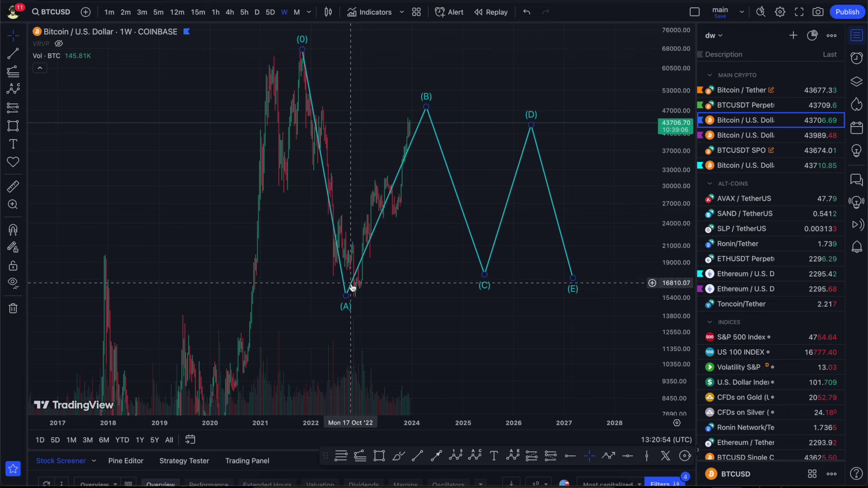
drag(346, 295, 354, 299)
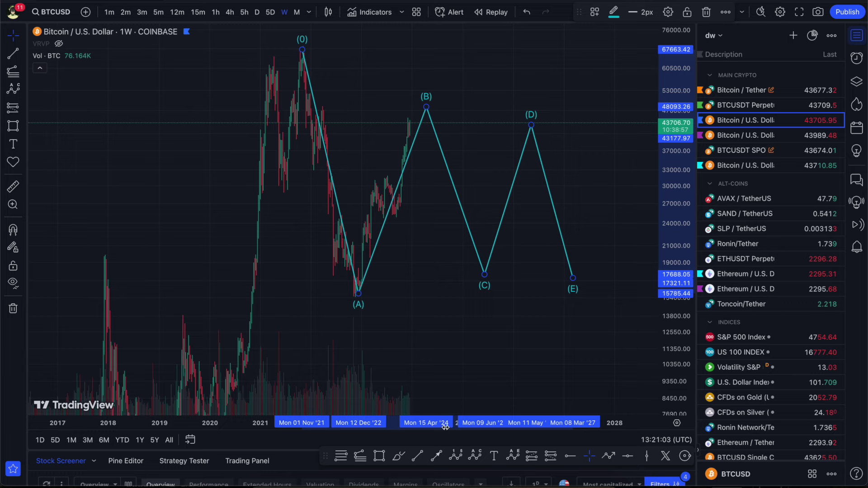
Draw an Elliott ABC correction from about 63,349 near the 2021 peak, with a 32,196, b 45,706 and c 15,002, and delete it.
click(475, 456)
click(300, 61)
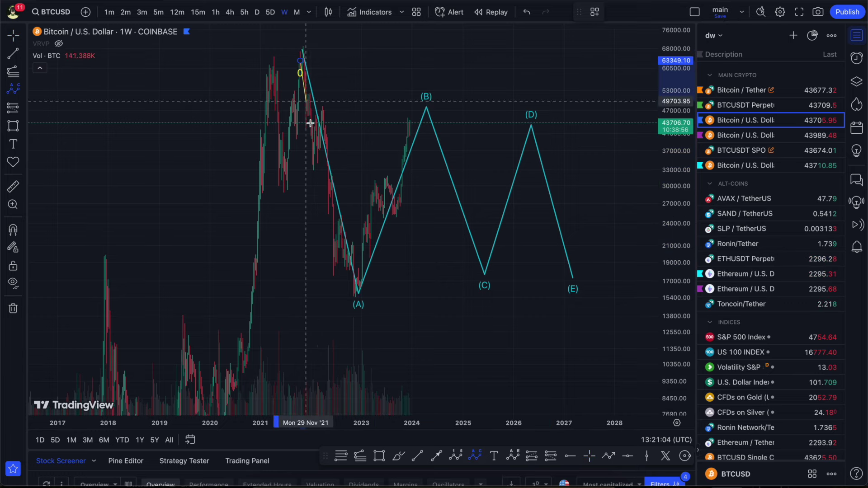
click(314, 174)
click(321, 117)
click(359, 300)
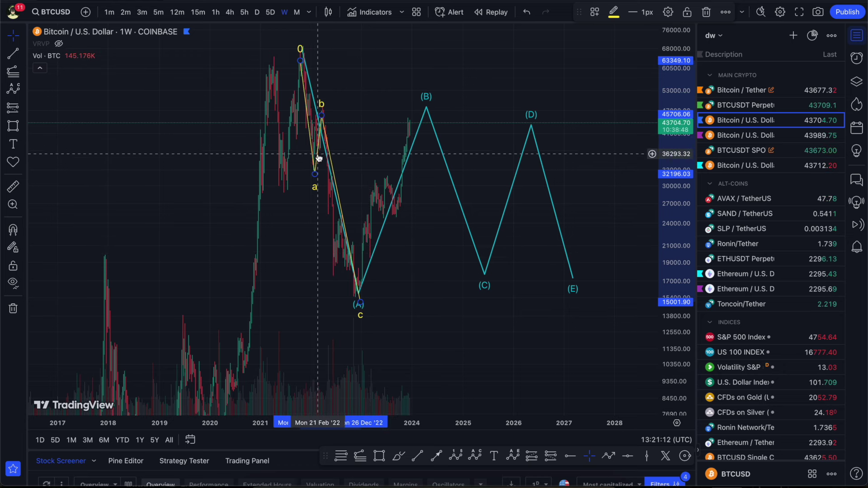
key(Delete)
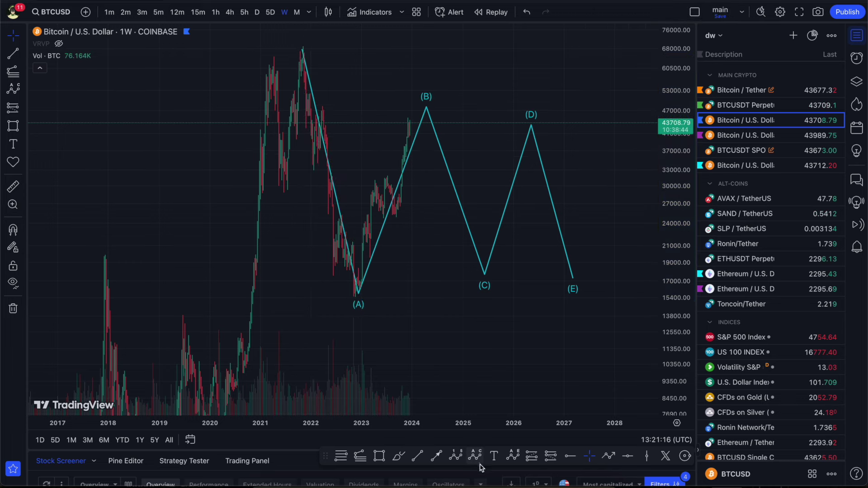
Draw an Elliott ABC correction beside the falling wave A, from about 67,461, with a near 34,492 and b near 49,853.
click(476, 456)
click(291, 50)
click(318, 161)
click(328, 100)
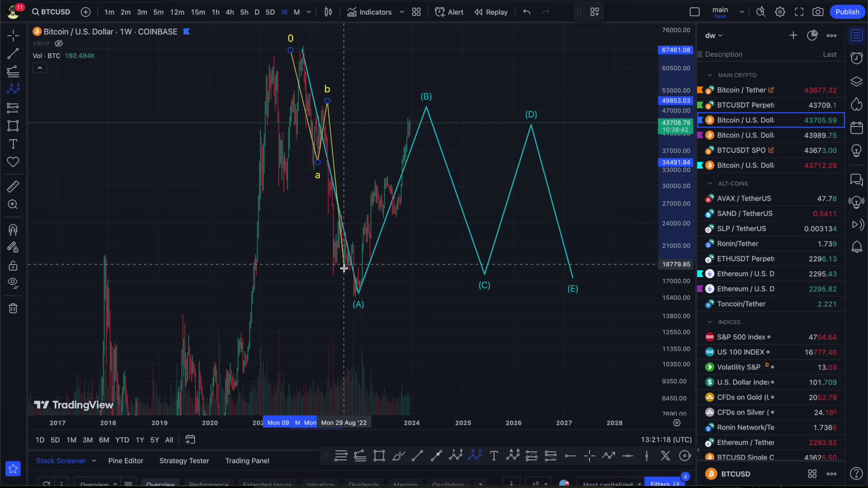
click(348, 279)
Start a rising ABC correction from about 15,738 to a near 29,874, cancel it, and delete the falling ABC correction.
click(420, 307)
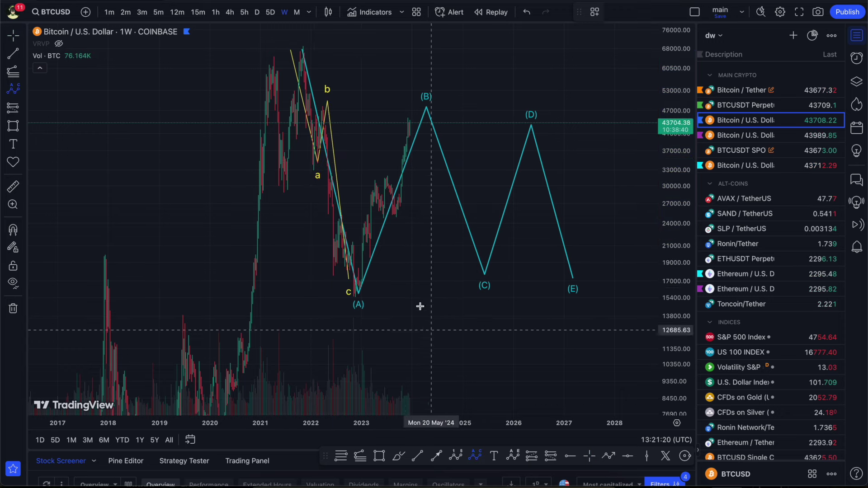
click(359, 294)
click(370, 186)
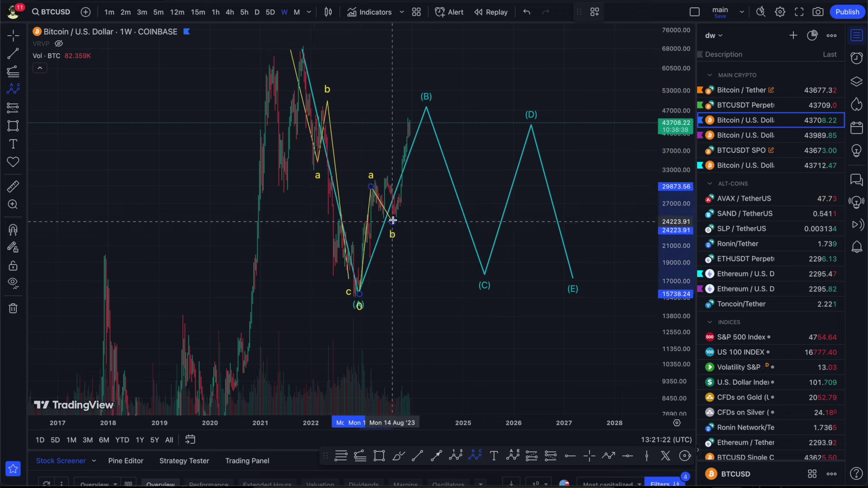
key(Escape)
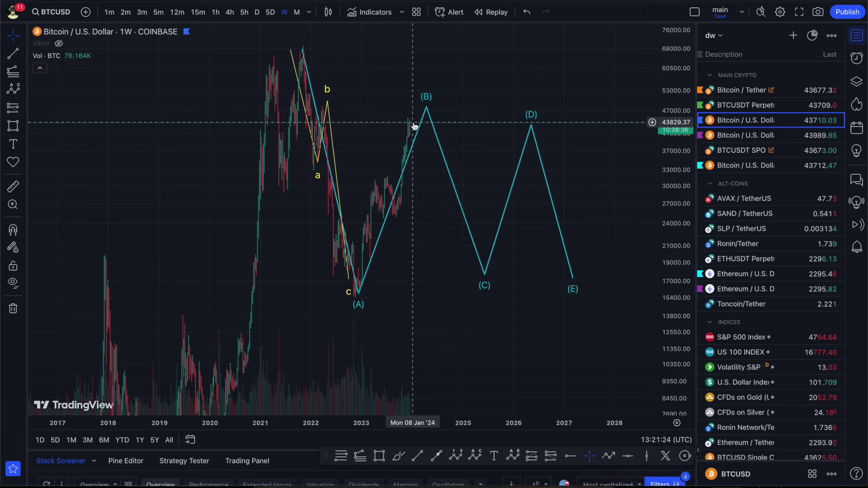
click(330, 122)
key(Delete)
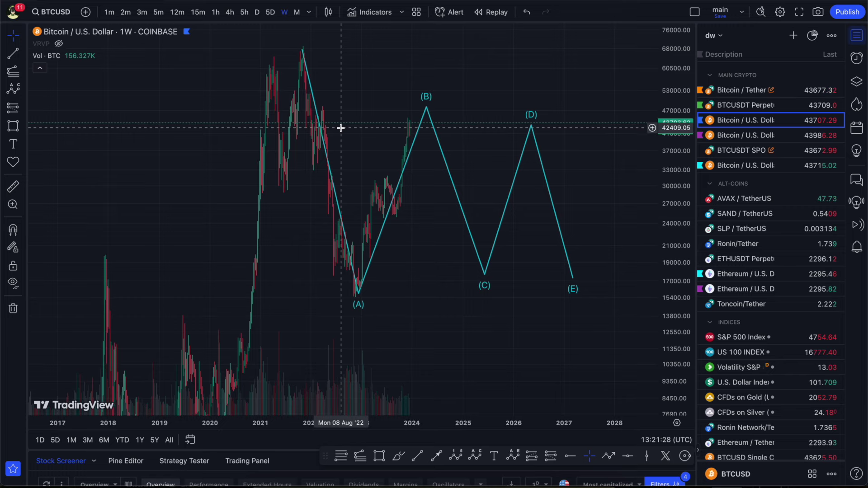
Raise the triangle wave's point E to about 21,010 and lower point D to about 41,263.
mouse_move(341, 128)
mouse_down()
mouse_move(374, 217)
mouse_move(475, 252)
mouse_move(492, 303)
mouse_move(466, 289)
mouse_up()
scroll(475, 251, down, 2)
scroll(674, 217, down, 3)
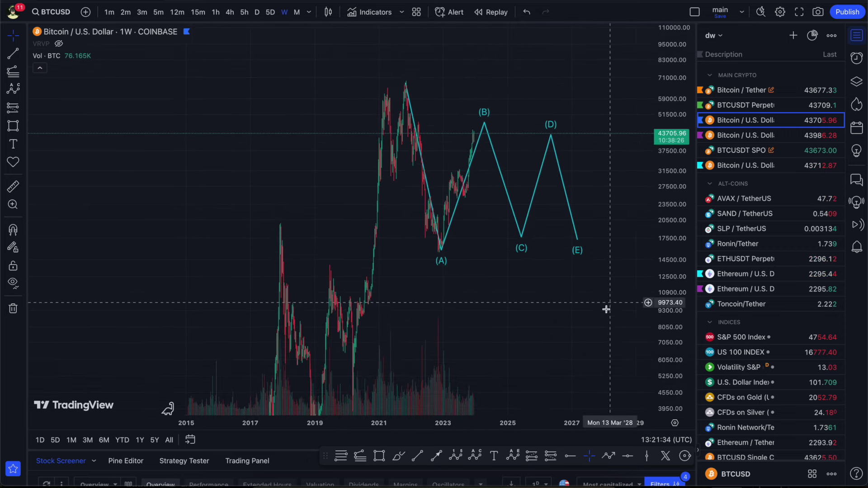
drag(547, 314, 491, 289)
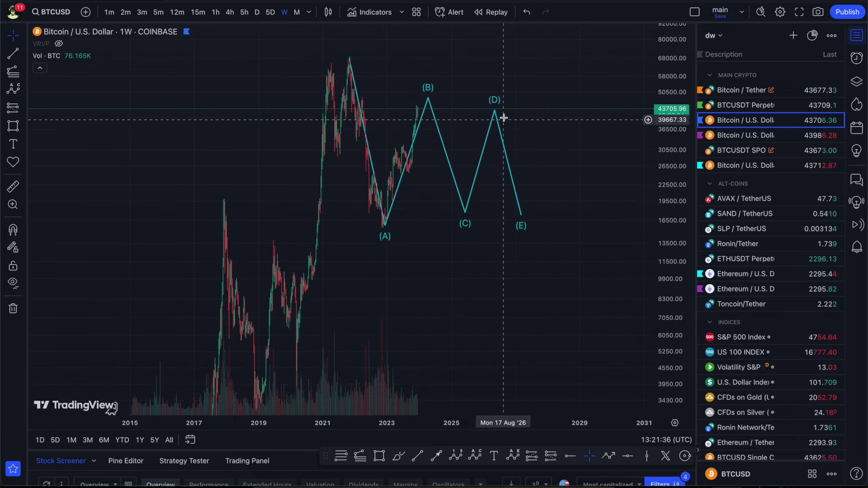
drag(520, 215, 521, 194)
drag(495, 110, 493, 116)
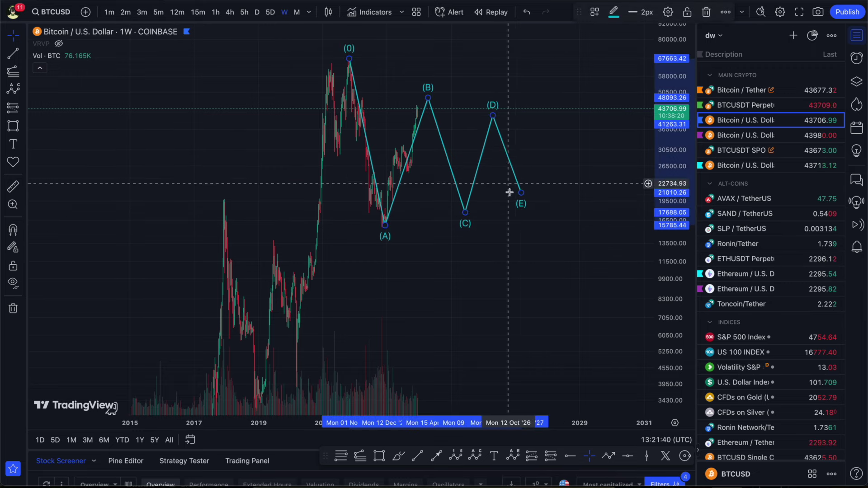
Draw converging trend lines around the triangle wave: one rising beneath A, C and E, one falling from about 68,008 to 29,444.
click(516, 306)
click(418, 456)
click(365, 241)
click(576, 179)
click(418, 456)
click(340, 58)
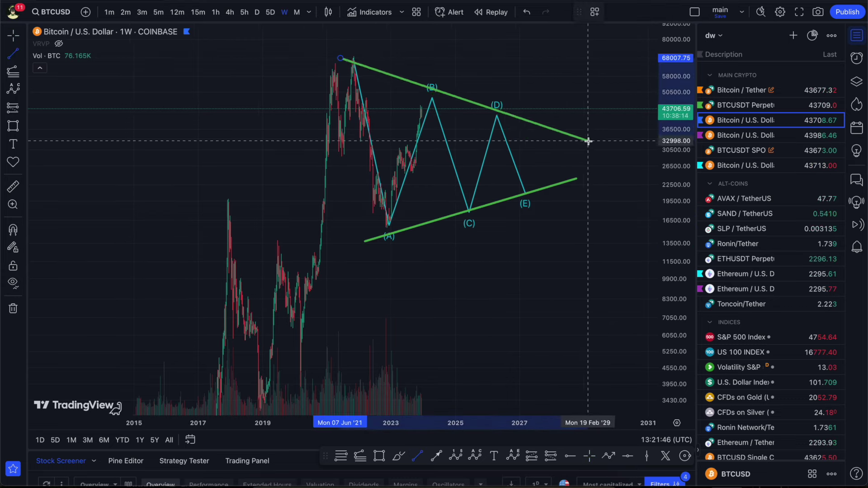
click(592, 154)
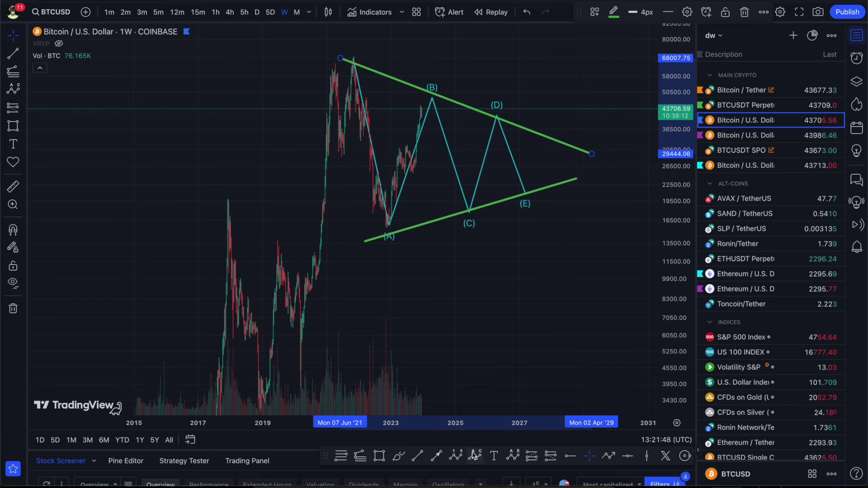
Sketch Brush arrows for the path through the triangle to an upward breakout and for the 2020–2021 rise, and undo them.
click(398, 457)
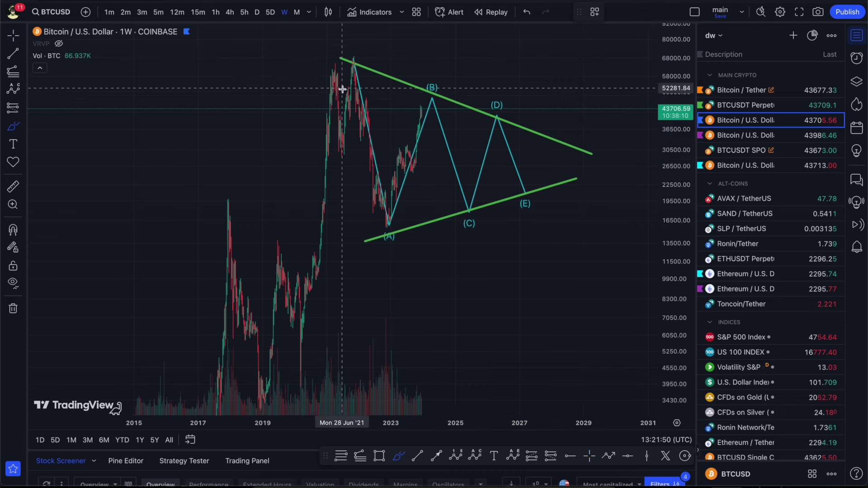
mouse_move(351, 65)
mouse_down()
mouse_move(394, 223)
mouse_move(429, 97)
mouse_move(470, 209)
mouse_move(495, 113)
mouse_move(515, 186)
mouse_move(540, 151)
mouse_move(573, 171)
mouse_move(586, 36)
mouse_move(573, 54)
mouse_move(609, 65)
mouse_up()
mouse_move(285, 337)
mouse_down()
mouse_move(341, 122)
mouse_move(319, 153)
mouse_up()
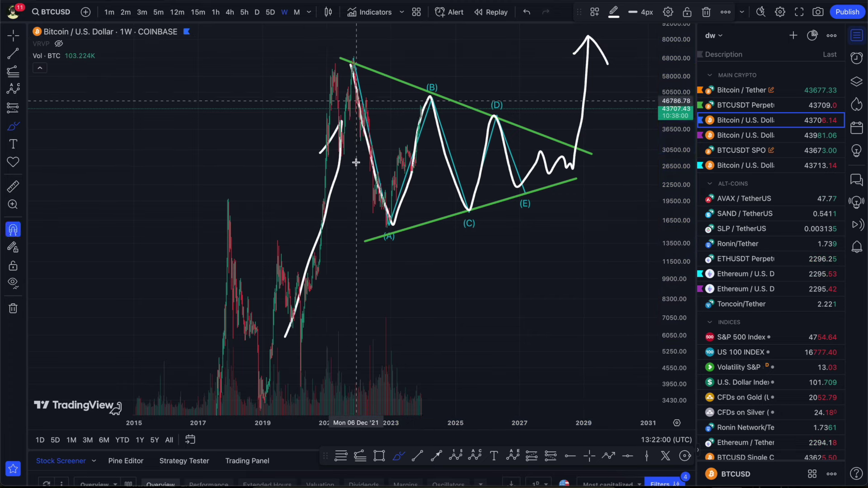
key(ctrl+z)
key(ctrl+z)
key(ctrl+z)
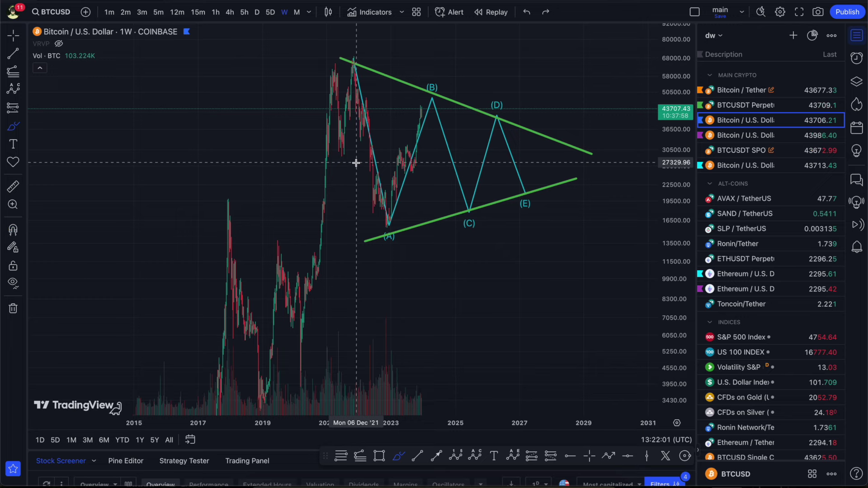
Delete the lower and upper green trend lines around the triangle wave.
key(Escape)
click(462, 213)
key(Delete)
click(450, 101)
key(Delete)
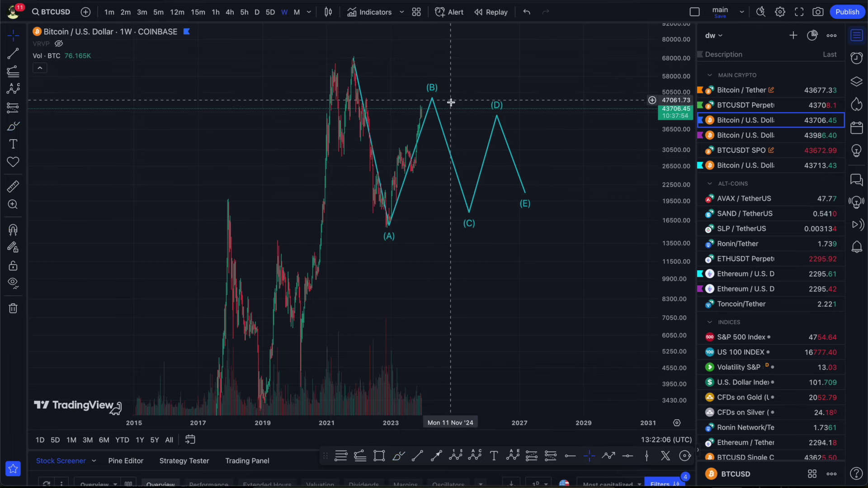
Reshape the triangle wave downward, with C near 10,375, D near 28,430 and E near 6,577, and delete it.
click(463, 221)
drag(468, 213, 458, 274)
drag(497, 118, 500, 162)
drag(525, 192, 528, 326)
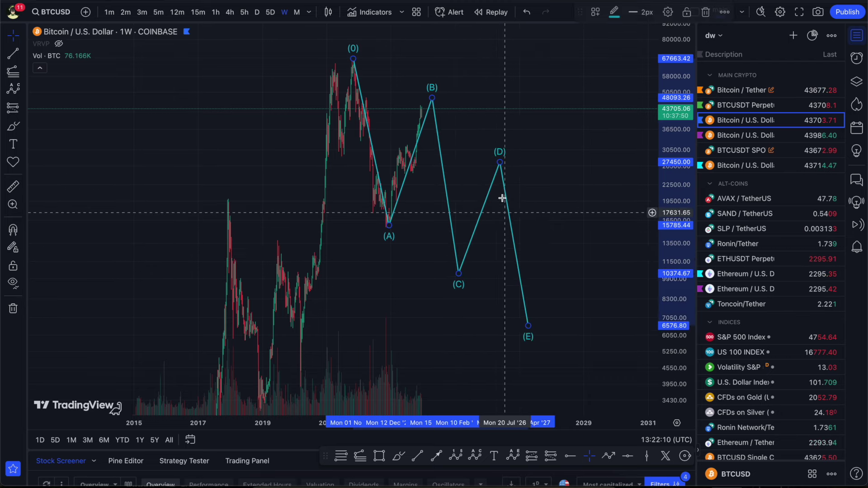
drag(500, 162, 522, 157)
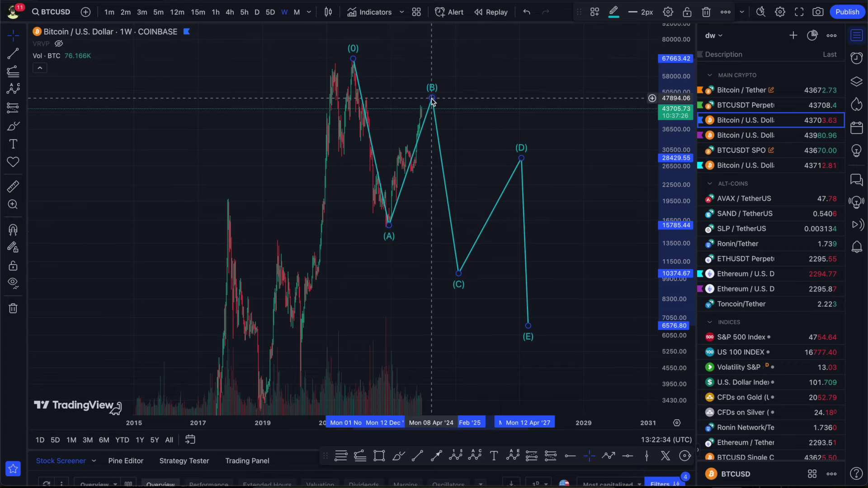
key(Delete)
Draw a rectangle zone from November 2020 to October 2026, with its upper edge near 48,370 and its lower edge just above the current price.
drag(651, 345, 649, 232)
scroll(374, 187, up, 2)
scroll(375, 186, up, 2)
drag(357, 202, 345, 231)
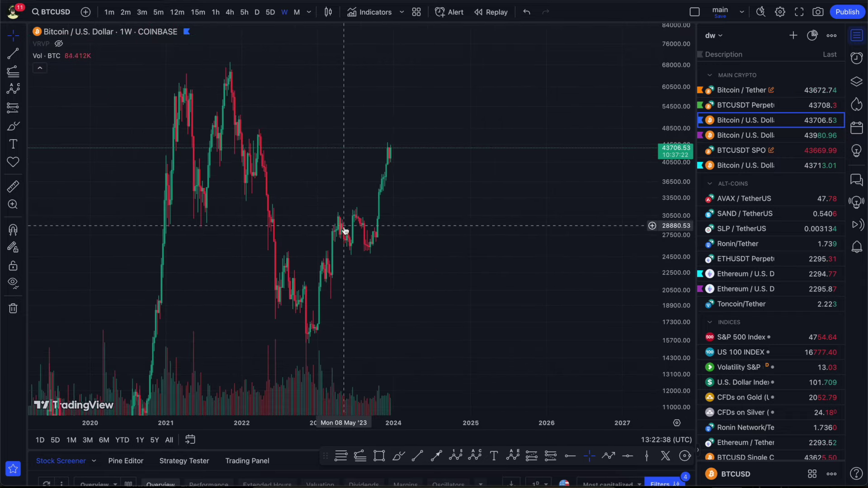
click(381, 458)
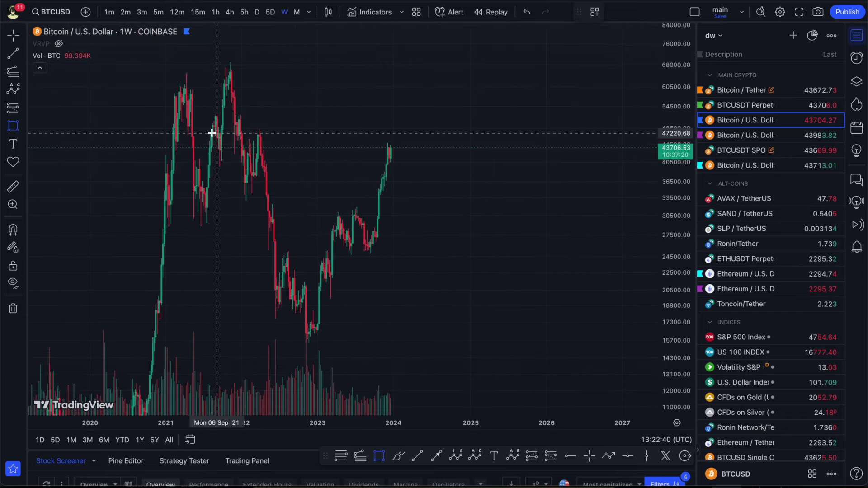
mouse_move(159, 129)
mouse_down()
mouse_move(486, 153)
mouse_move(604, 147)
mouse_up()
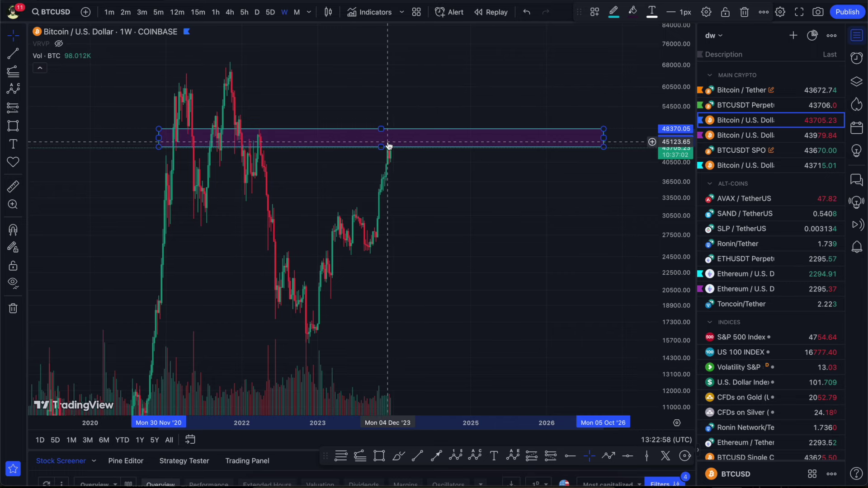
Sketch Brush curves of the price rising into the purple zone and turning down in early 2024, and undo them.
click(392, 461)
mouse_move(388, 147)
mouse_down()
mouse_move(396, 128)
mouse_move(409, 145)
mouse_up()
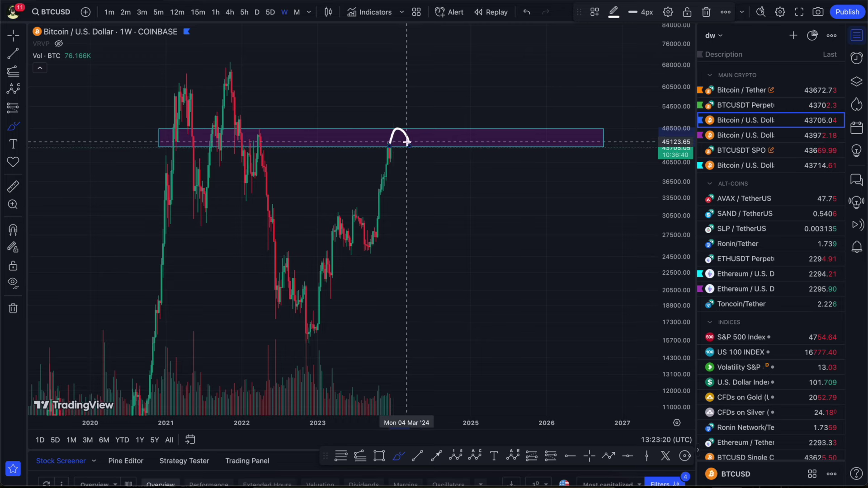
mouse_move(390, 146)
mouse_down()
mouse_move(395, 132)
mouse_move(407, 143)
mouse_up()
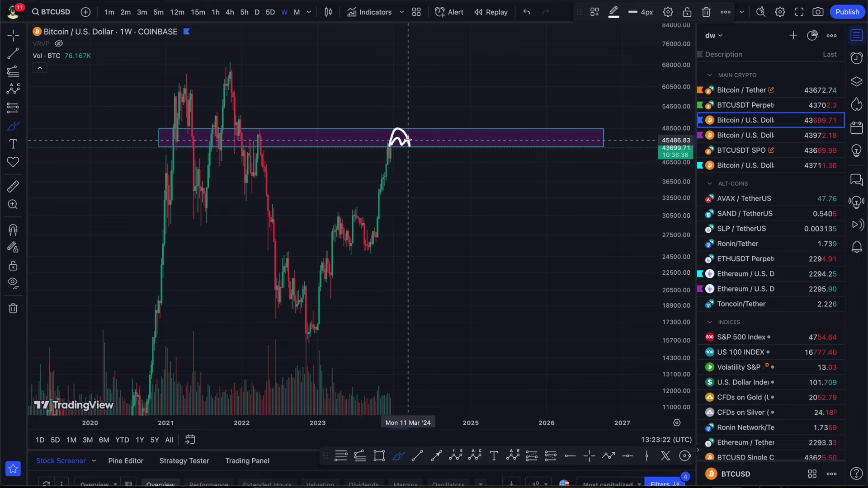
key(ctrl+z)
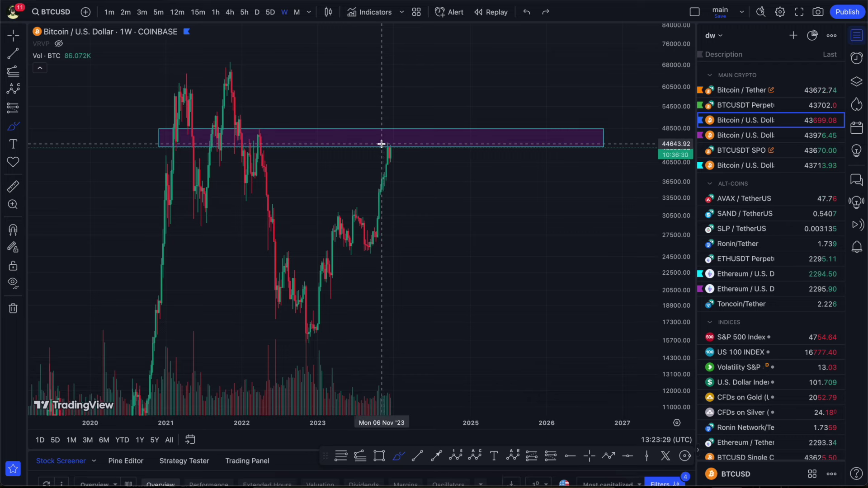
Sketch short Brush strokes around the current price by the purple zone and delete them.
drag(389, 147, 398, 143)
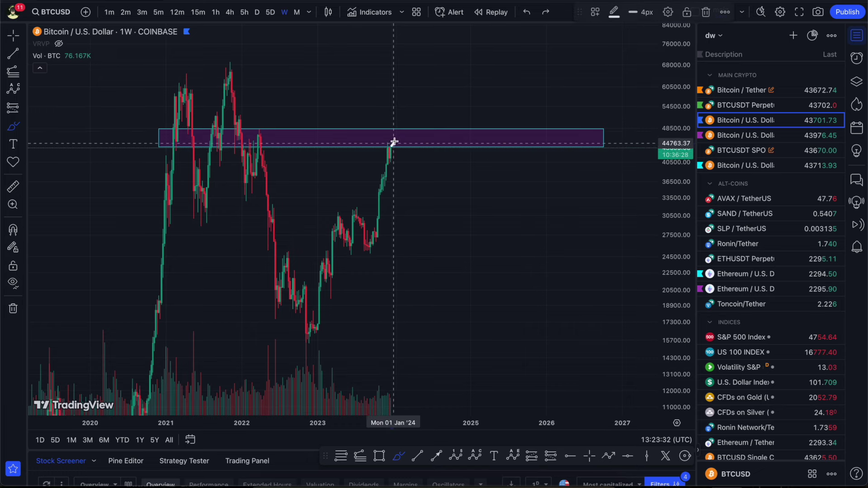
key(Delete)
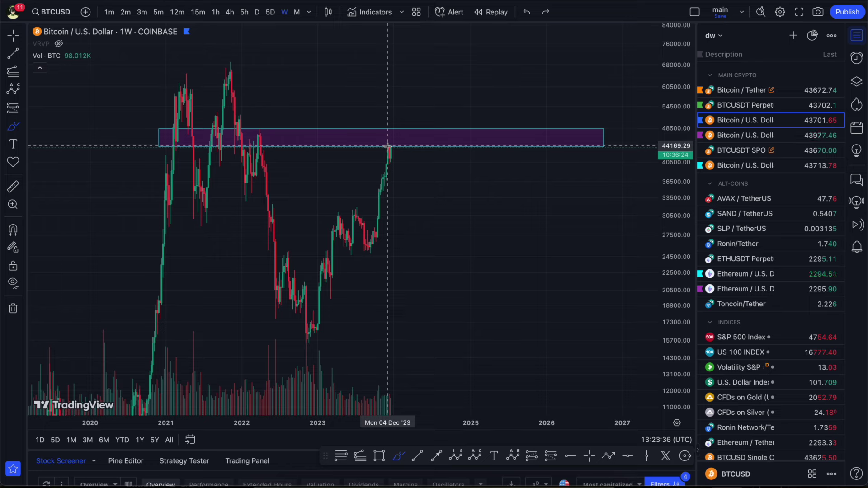
drag(388, 147, 389, 153)
key(Delete)
scroll(336, 149, up, 5)
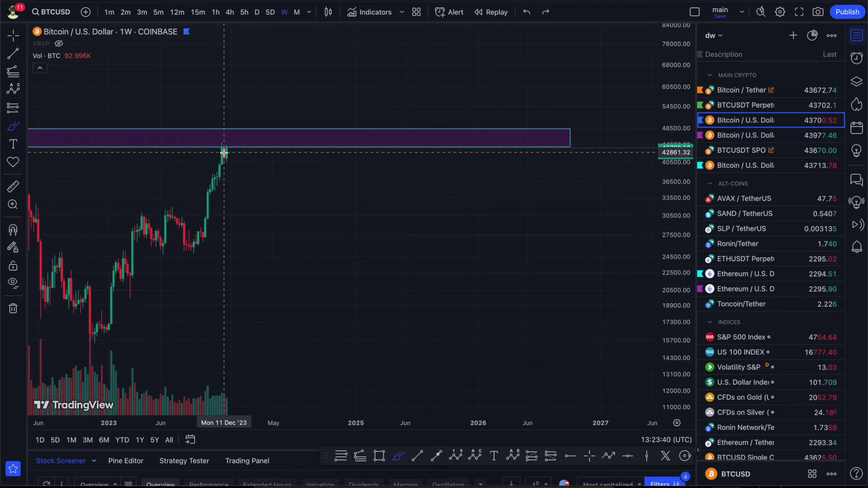
scroll(255, 199, down, 5)
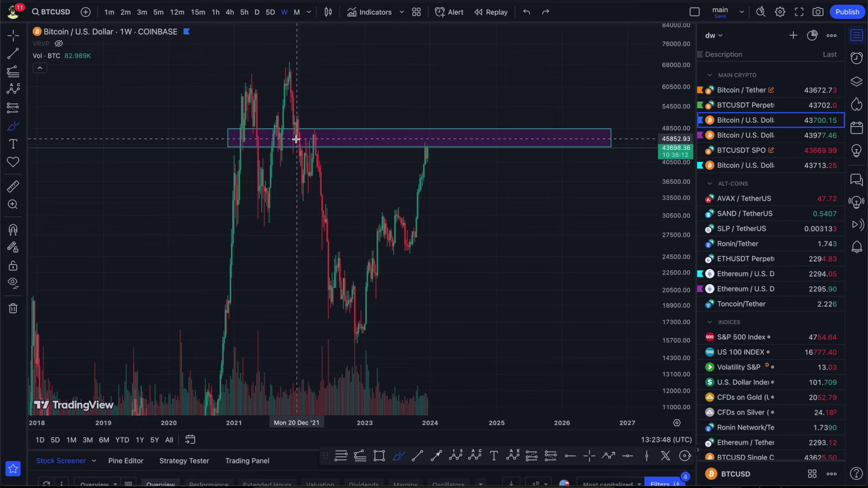
scroll(454, 292, down, 3)
drag(663, 89, 613, 277)
drag(427, 226, 480, 236)
key(Delete)
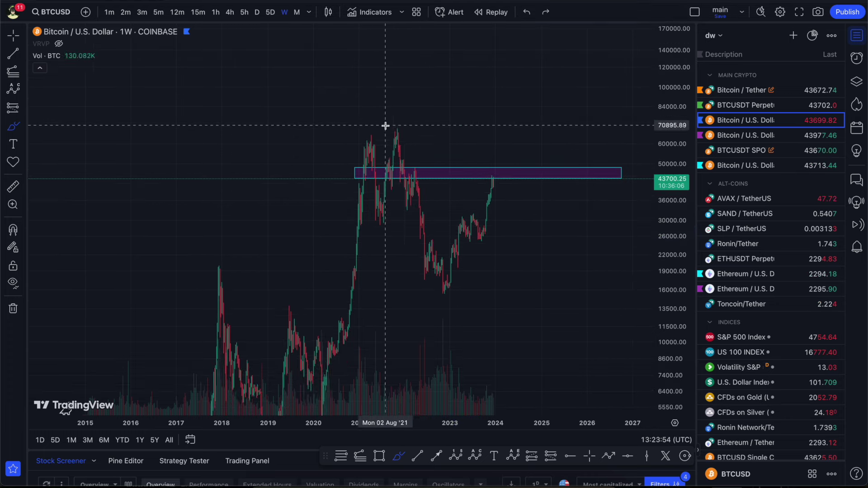
Sketch Brush curves falling from the late-2021 price peak across to 2025 and undo them.
drag(387, 127, 562, 198)
drag(421, 299, 473, 261)
key(ctrl+z)
key(ctrl+z)
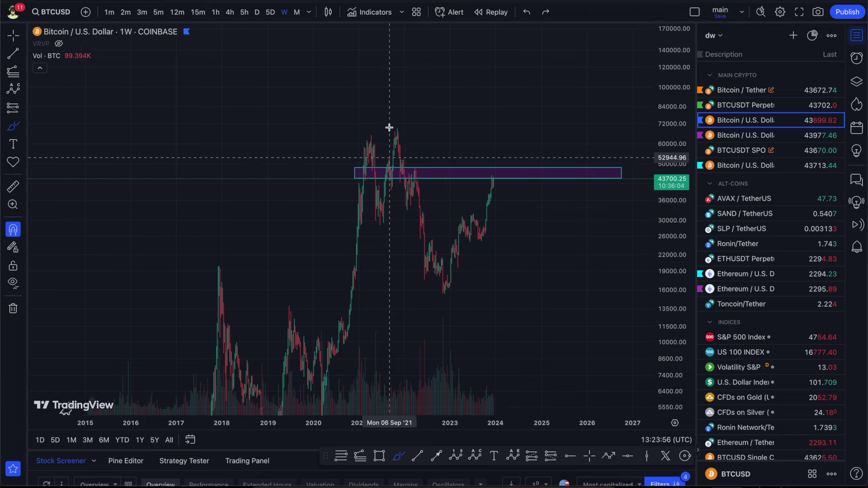
drag(393, 126, 560, 244)
drag(423, 252, 533, 324)
key(ctrl+z)
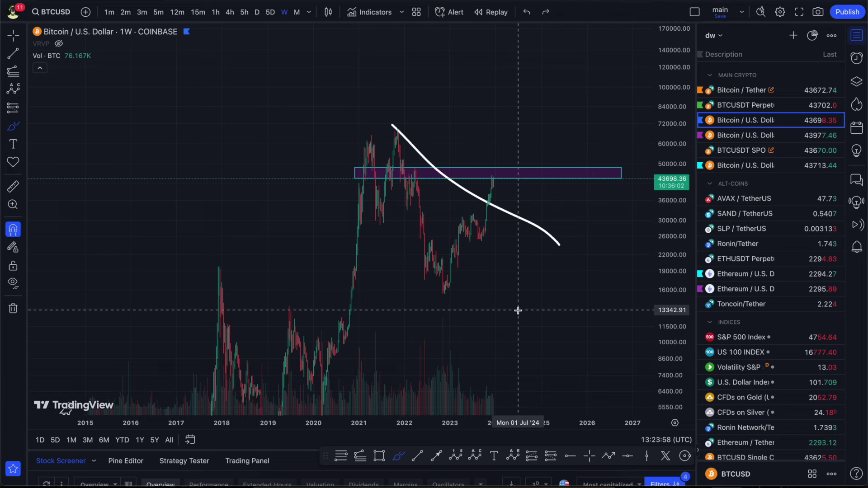
key(ctrl+z)
key(Escape)
Outline an Elliott impulse wave with 0 near 3,169, 1 near 70,462 and 2 near 13,724, and cancel it.
scroll(562, 277, down, 3)
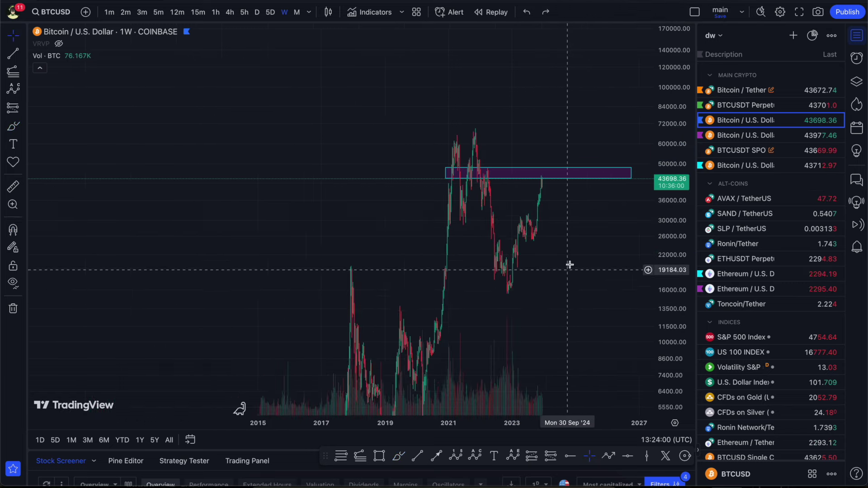
drag(669, 93, 539, 239)
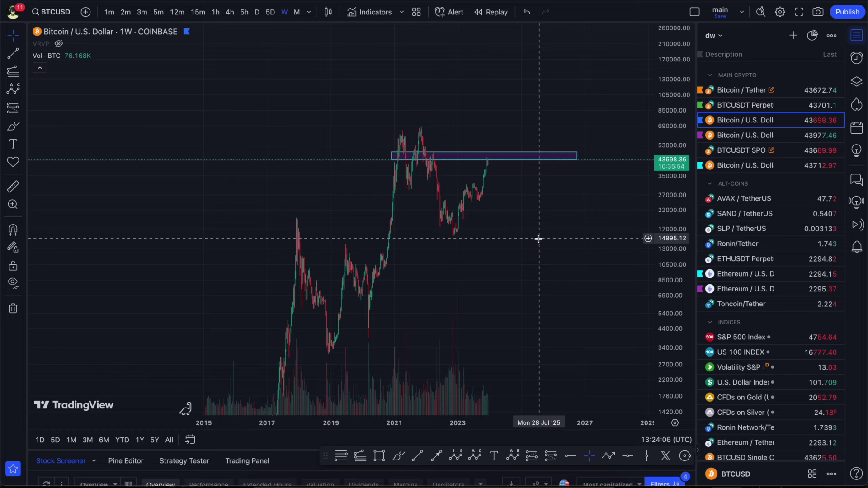
drag(420, 126, 396, 136)
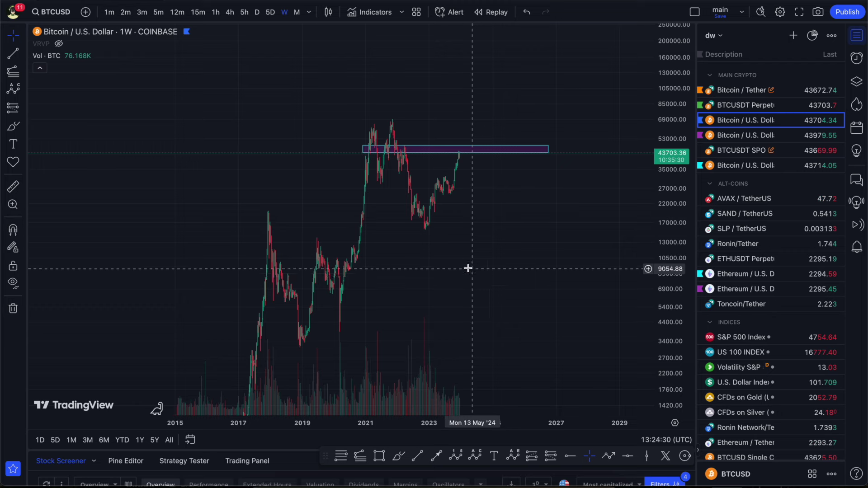
click(456, 456)
click(309, 346)
click(393, 119)
click(499, 238)
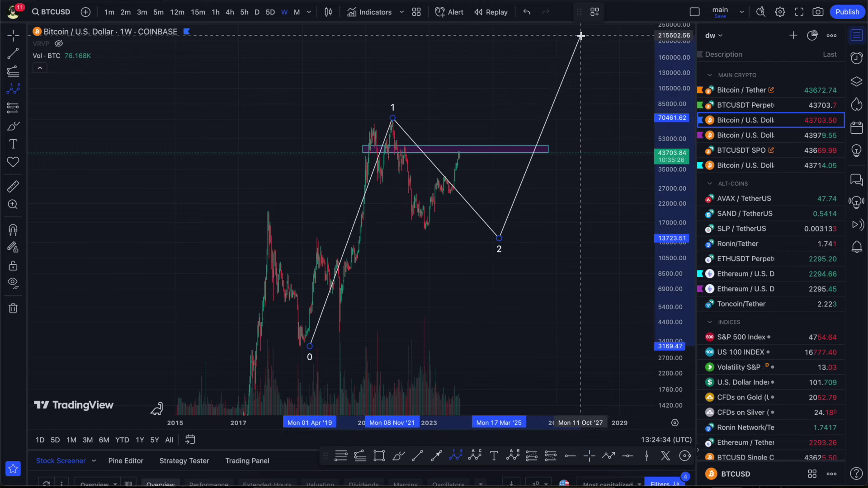
key(Escape)
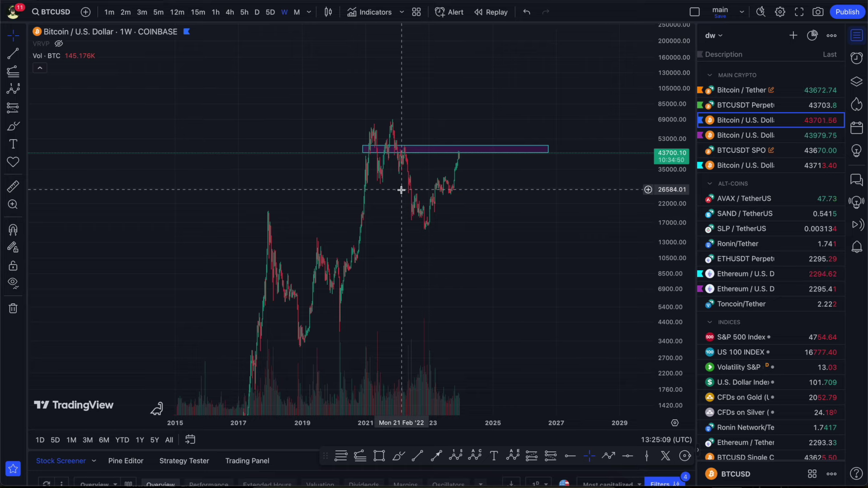
Sketch a Brush curve from the current price up above the purple zone and down to about 15,000 in 2025, and undo it.
drag(626, 205, 555, 145)
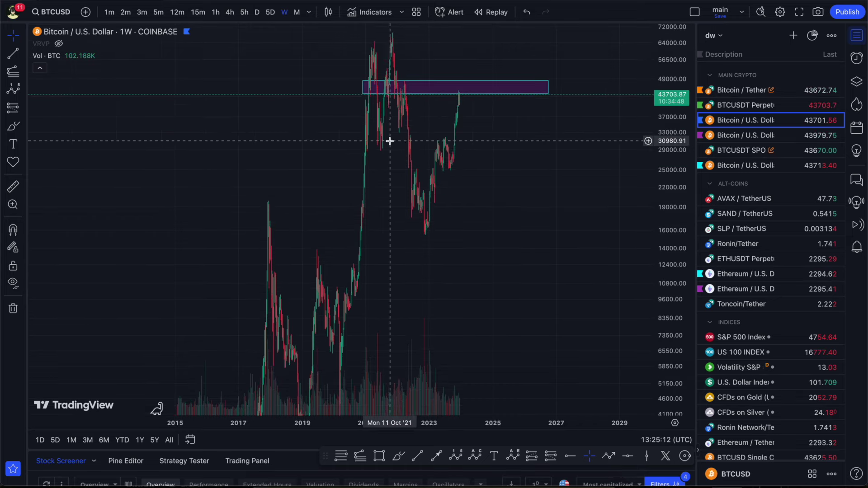
scroll(379, 118, up, 2)
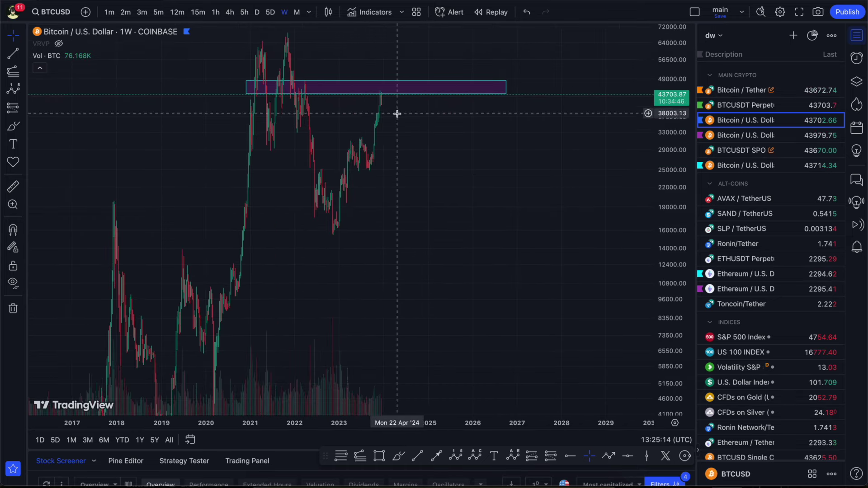
drag(398, 121, 399, 176)
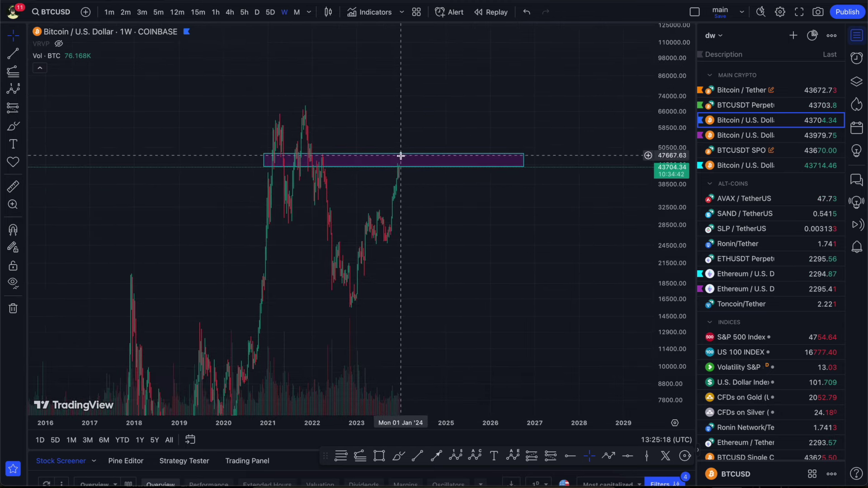
scroll(498, 217, down, 2)
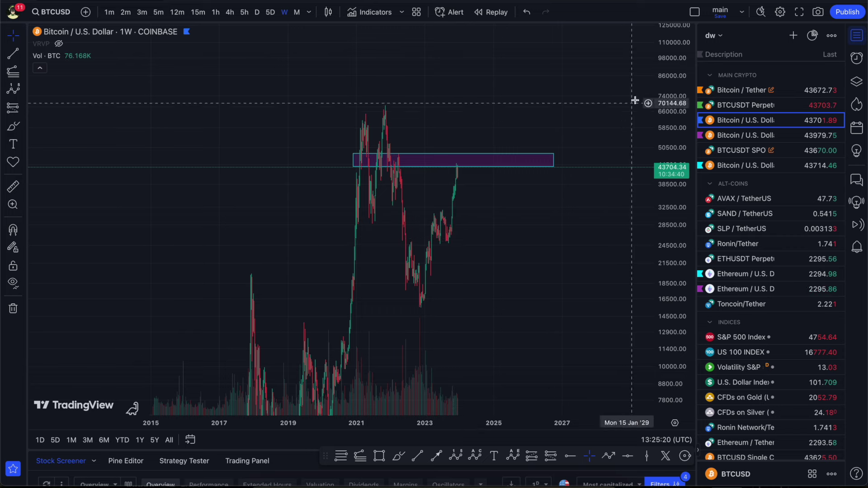
drag(676, 100, 505, 366)
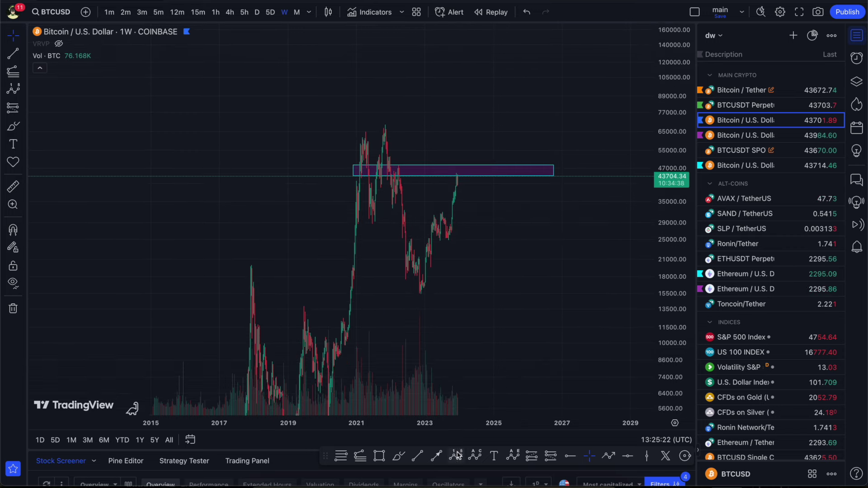
click(398, 455)
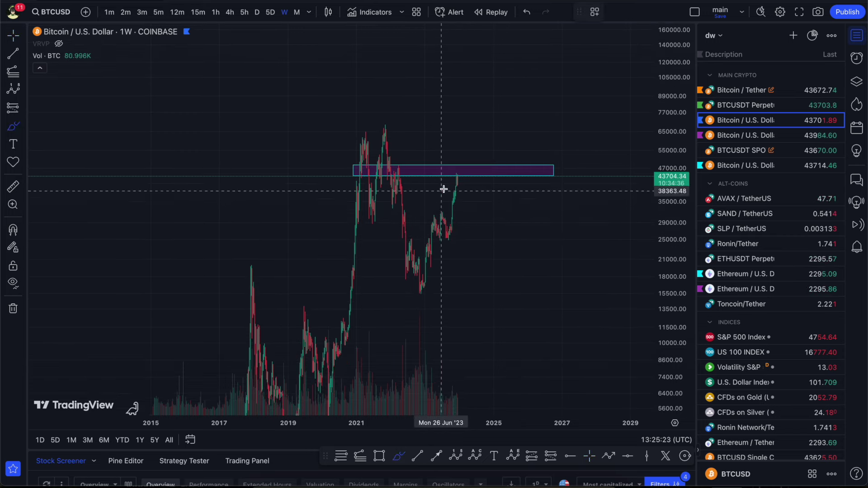
mouse_move(457, 181)
mouse_down()
mouse_move(466, 137)
mouse_move(513, 301)
mouse_up()
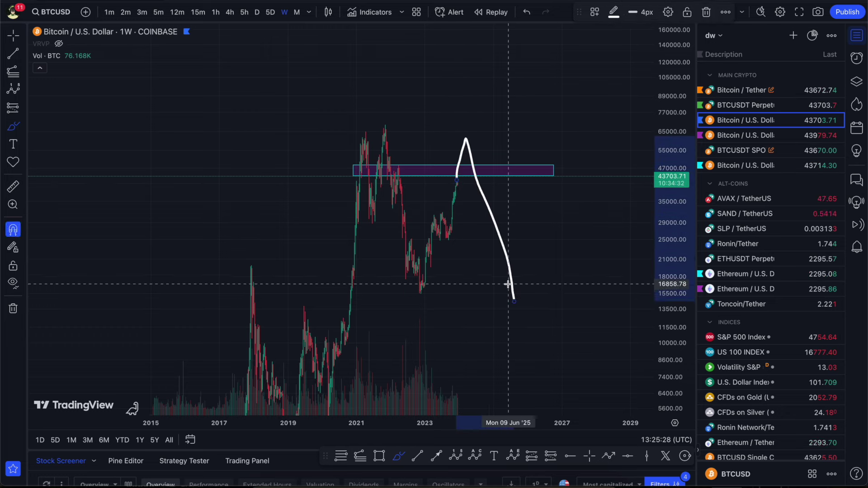
key(ctrl+z)
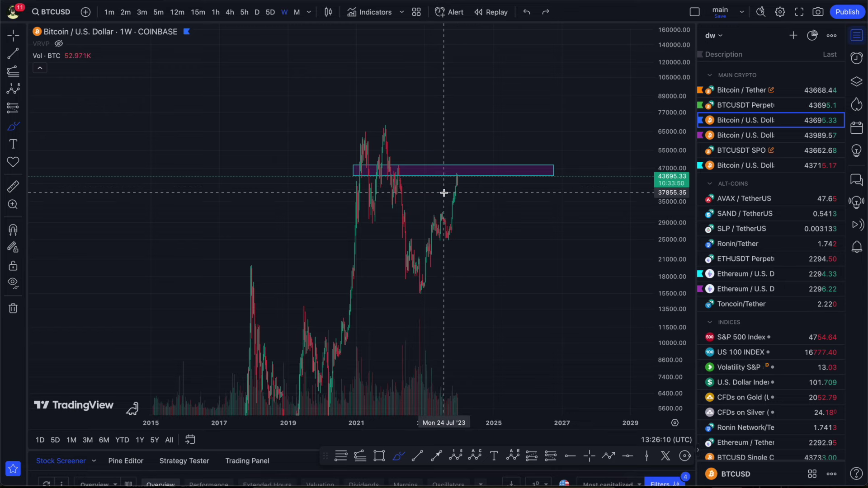
Draw a red arrow from the purple zone near 46,032 down to about 28,738 in August 2024, and delete it.
click(437, 456)
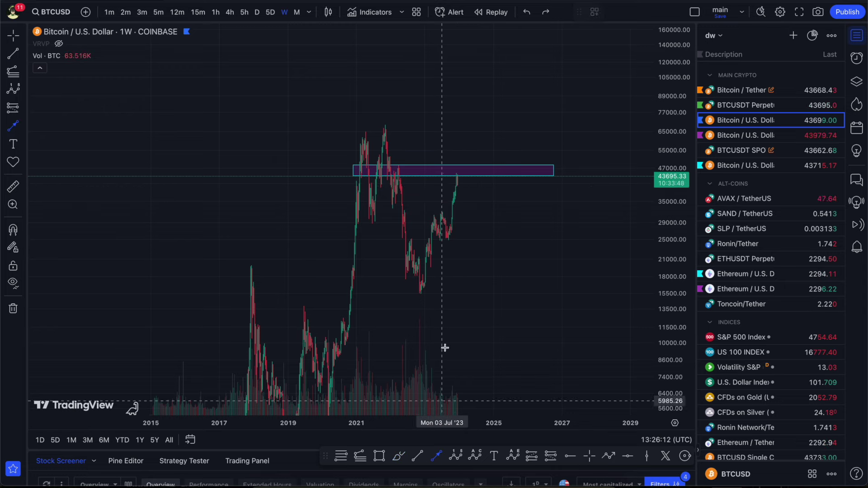
click(458, 171)
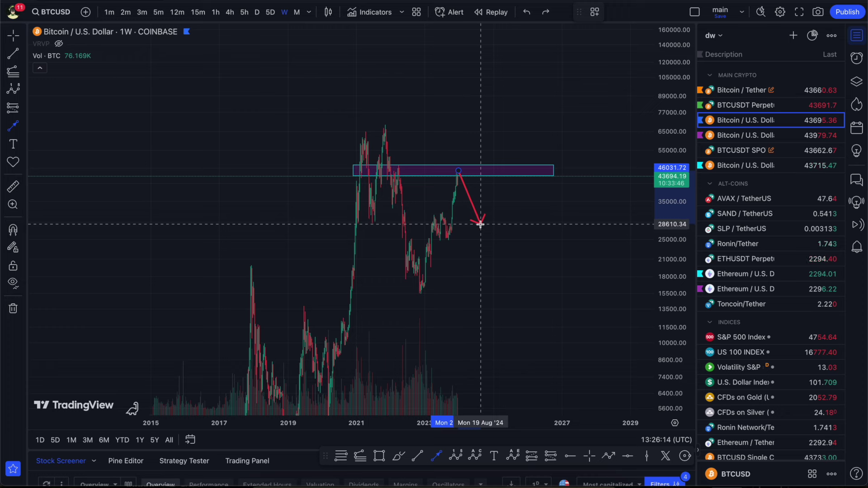
click(480, 223)
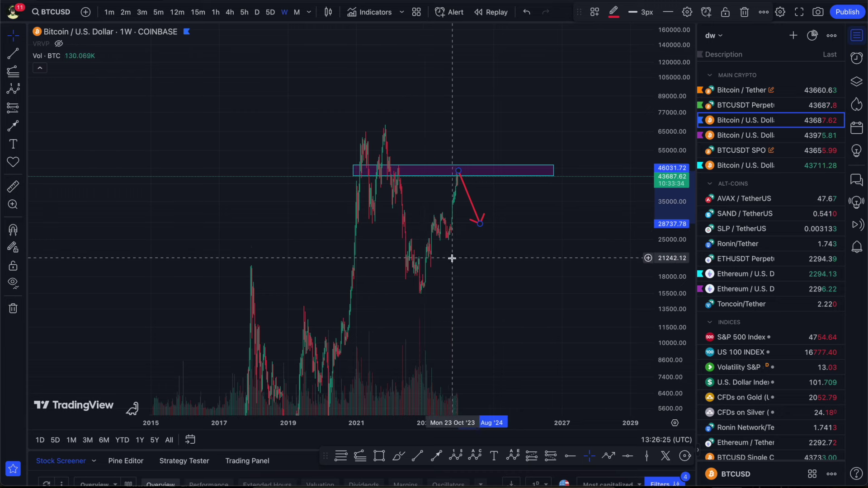
key(Delete)
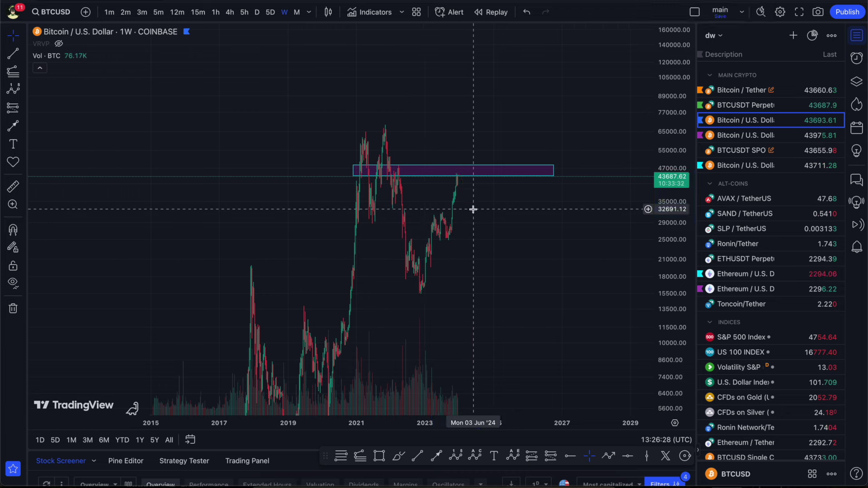
Switch the Bitcoin chart to the 4h interval and auto-fit its price scale.
click(230, 12)
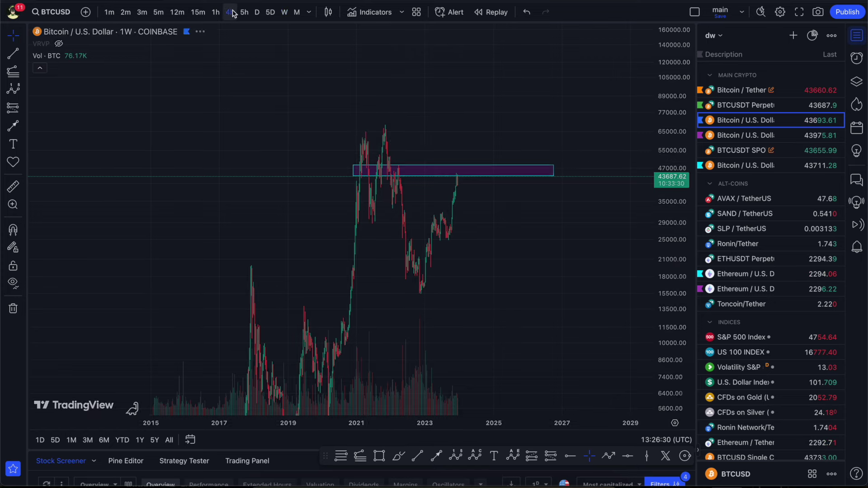
scroll(514, 310, down, 3)
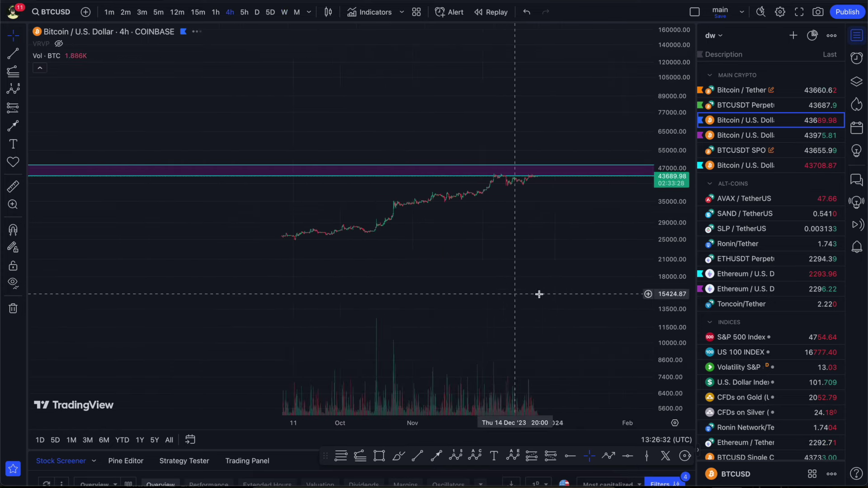
drag(668, 356, 668, 262)
double_click(668, 262)
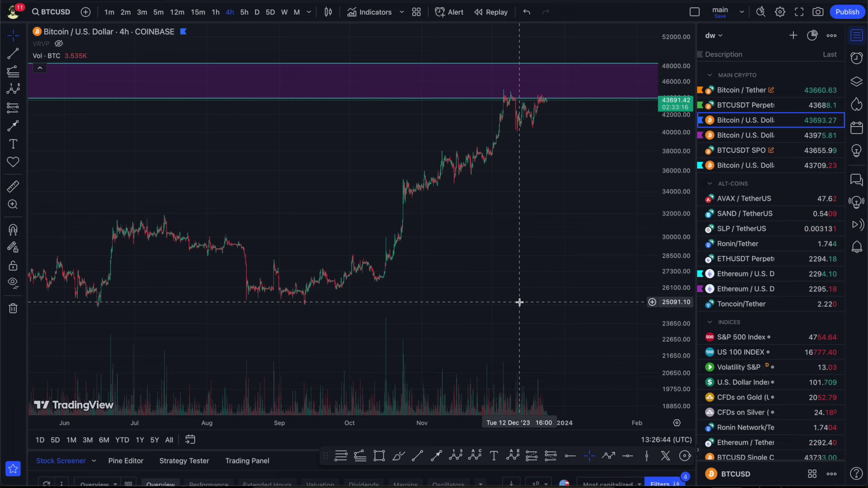
Draw an Elliott impulse wave from about 25,230 in September 2023, with 1 near 27,635, 2 near 25,510, 3 near 45,100, 4 near 33,709 and 5 near 47,462.
scroll(516, 296, down, 3)
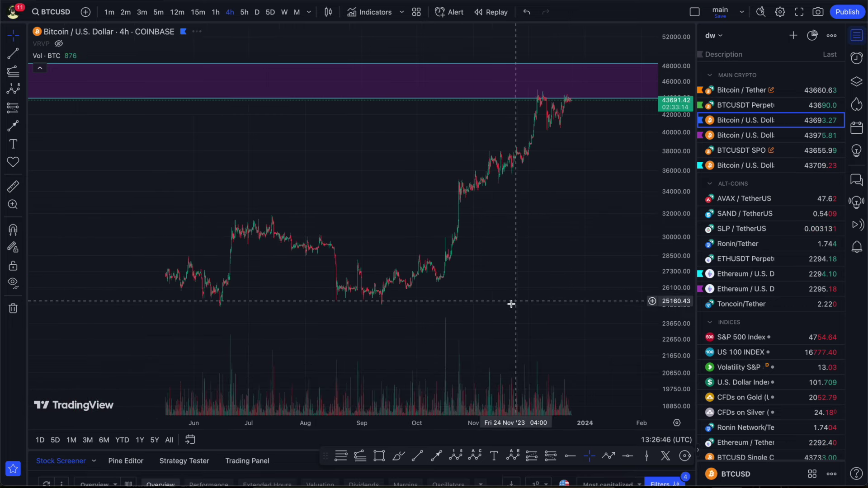
click(457, 456)
click(377, 300)
click(391, 266)
click(411, 296)
click(531, 89)
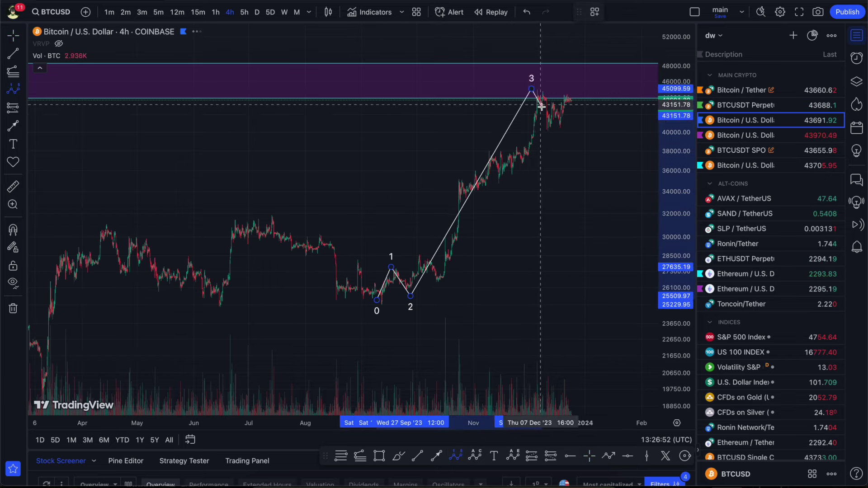
click(607, 195)
click(640, 69)
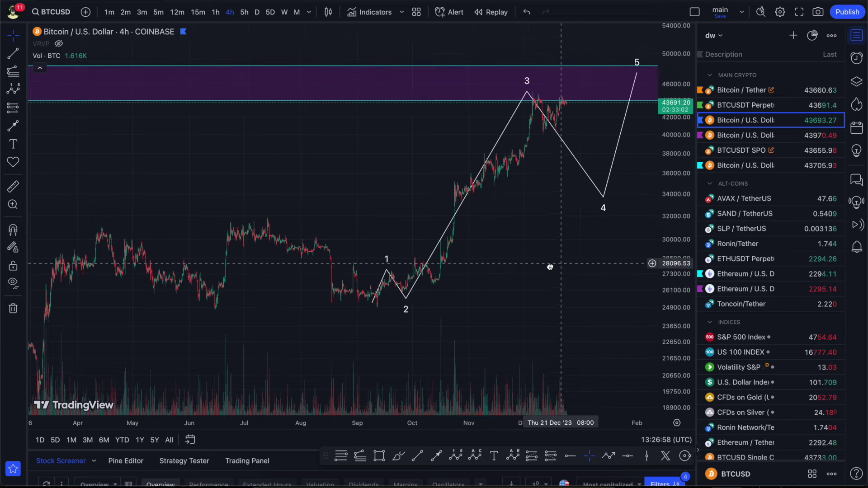
Move point 3 of the impulse wave onto the December 2023 high, at about 44,913.
drag(550, 267, 500, 252)
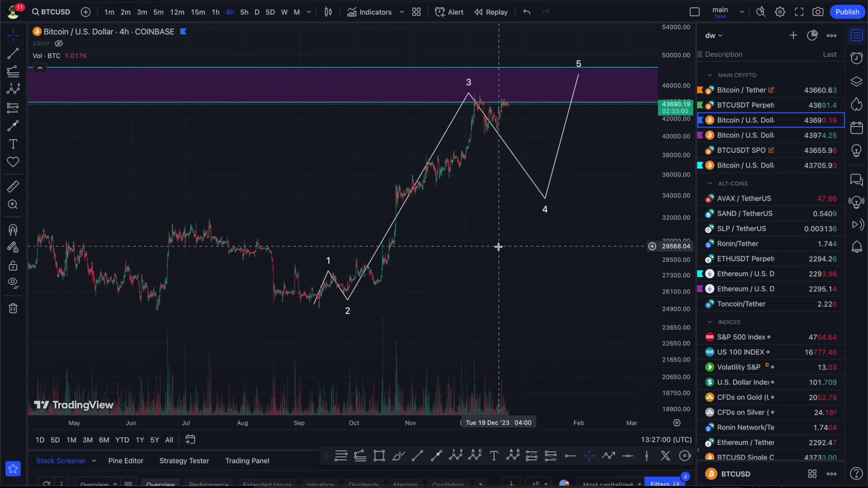
scroll(498, 199, up, 3)
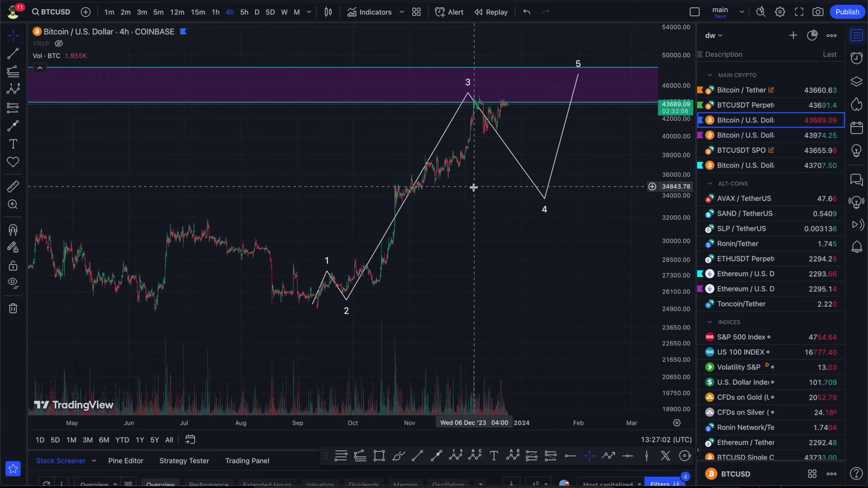
drag(418, 94, 424, 97)
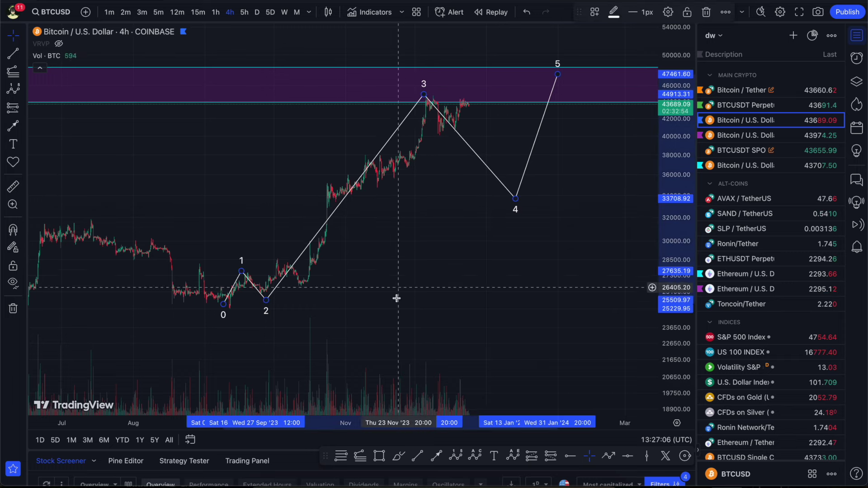
Draw a smaller impulse wave inside wave 3, from about 25,230 through 28,645, 26,260, 38,218 and 36,216 to 44,728.
scroll(395, 317, down, 1)
click(278, 304)
click(291, 258)
click(316, 290)
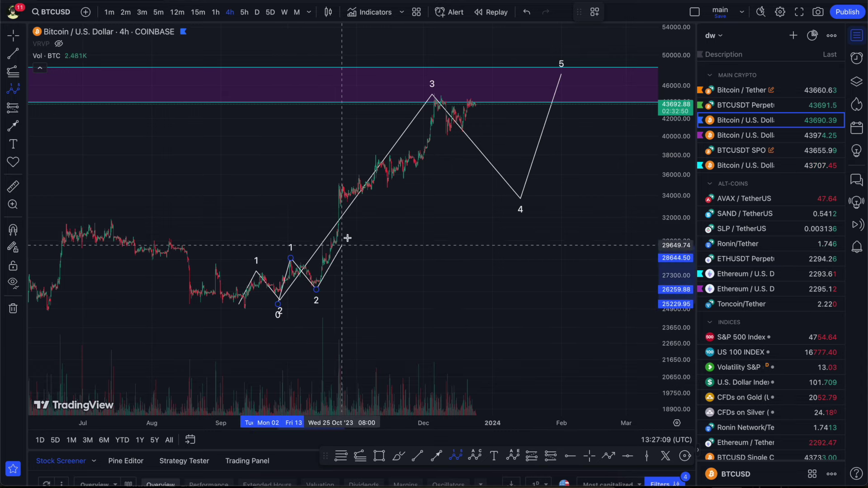
click(377, 153)
click(415, 173)
click(435, 96)
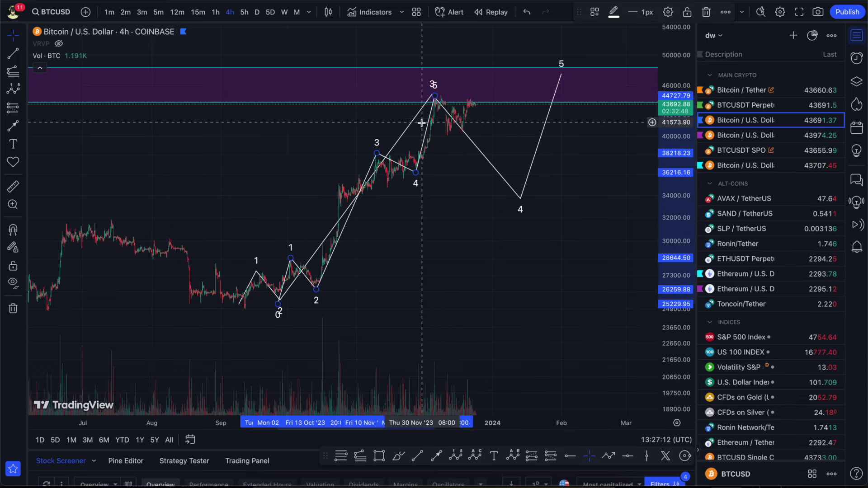
Move point 3 of the larger impulse wave to about 44,851 and delete the smaller impulse wave inside wave 3.
drag(434, 96, 441, 96)
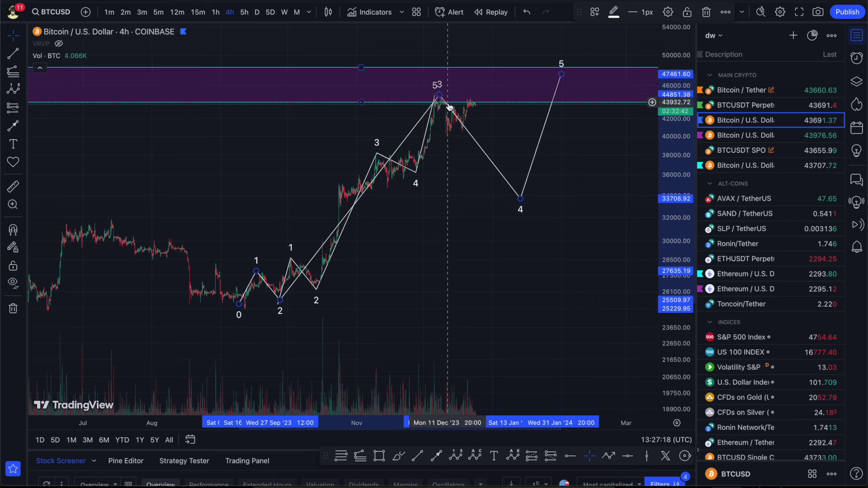
click(425, 131)
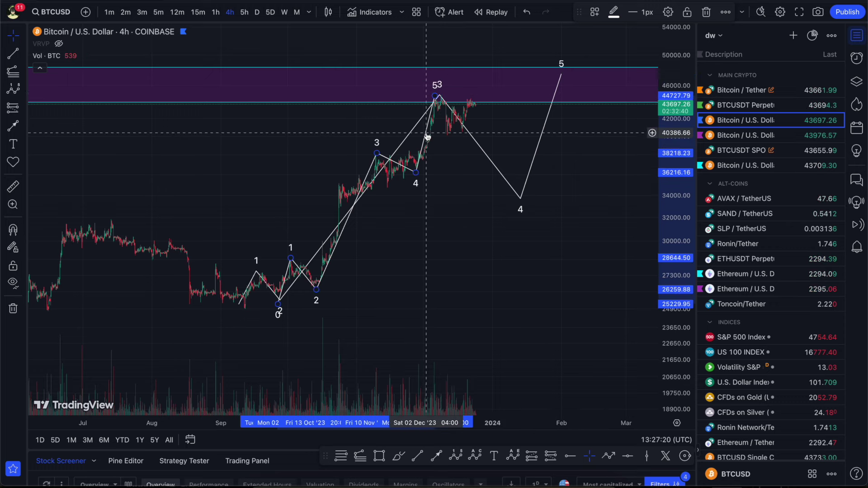
key(Delete)
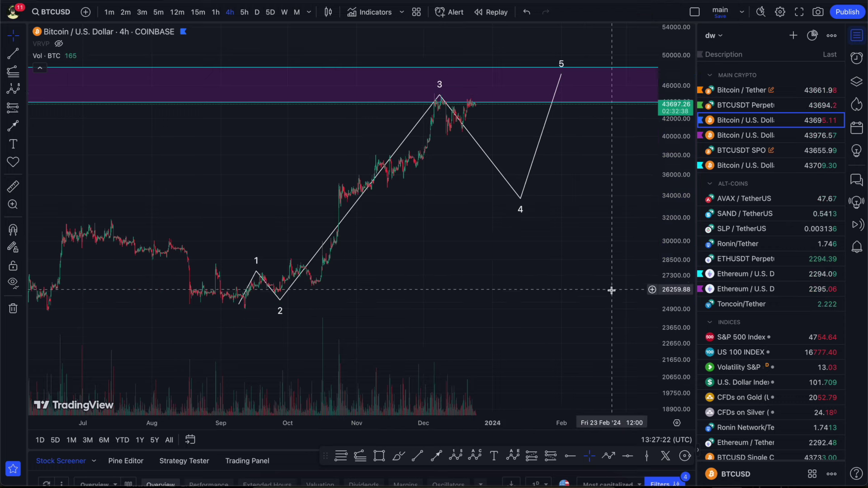
Switch to Telegram and review the entry, stop loss, take profit and leverage in the 21 December BTC short message.
click(441, 483)
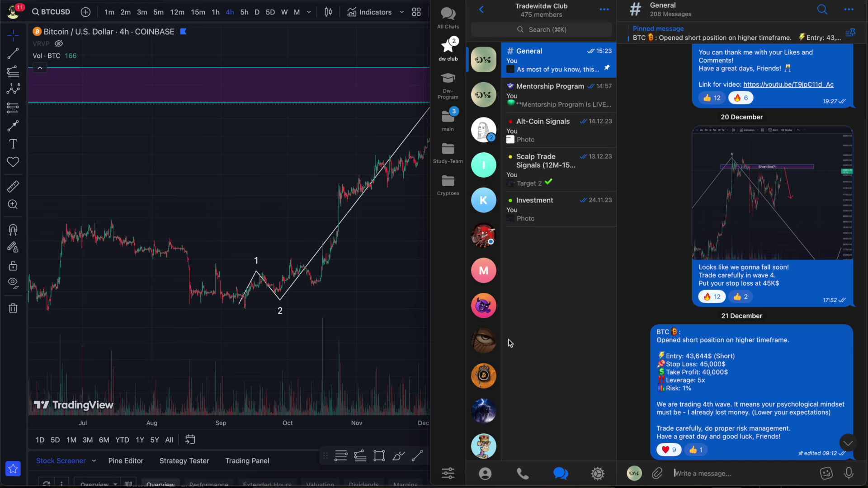
drag(663, 354, 702, 380)
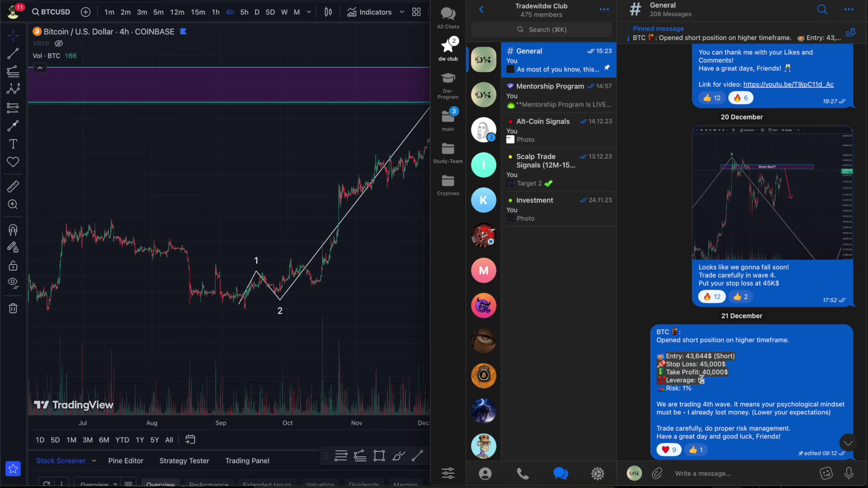
click(707, 390)
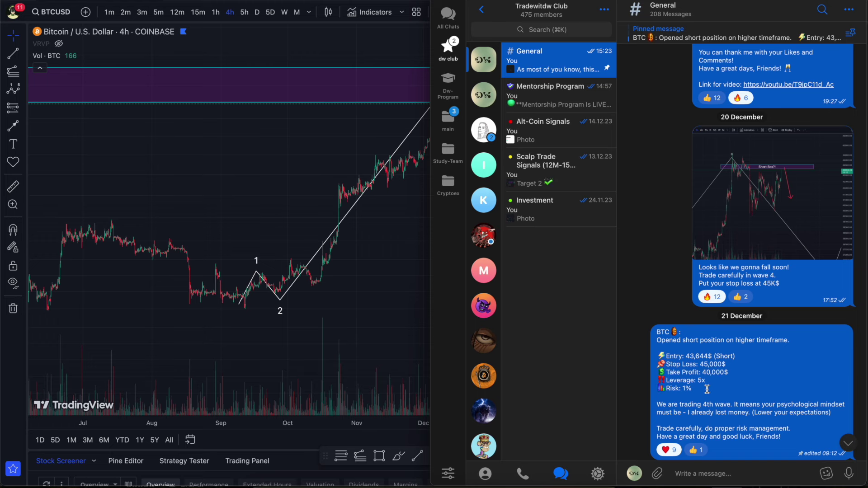
Return to the Bitcoin chart in TradingView and move point 4 of the impulse wave to about 34,397 in late January 2024.
click(404, 255)
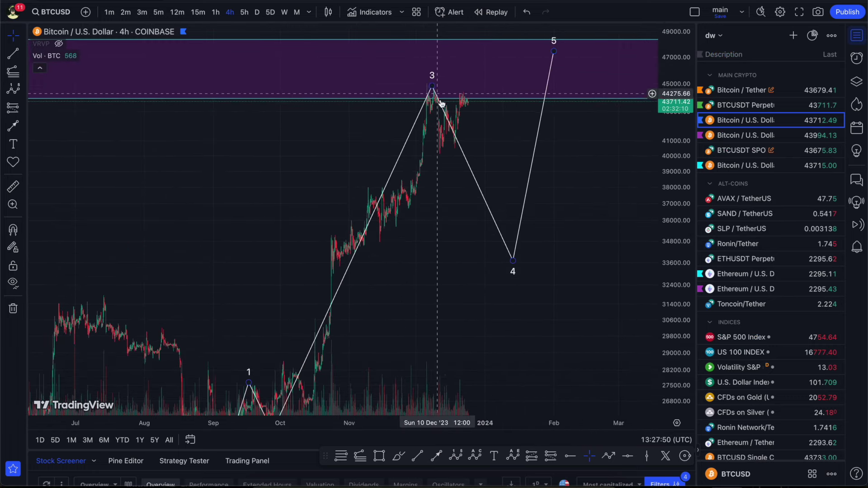
drag(514, 261, 535, 249)
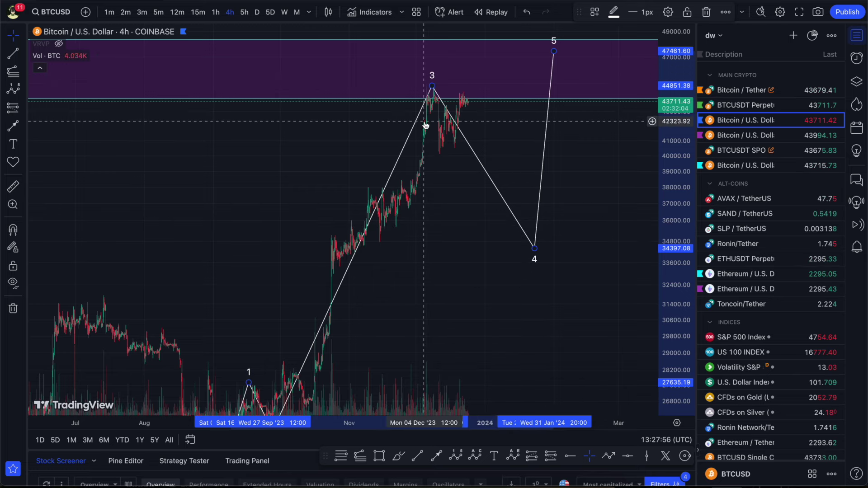
Draw an ABC correction inside wave 4 from about 44,897, with a near 39,833 and b near 42,498, and delete it.
click(475, 456)
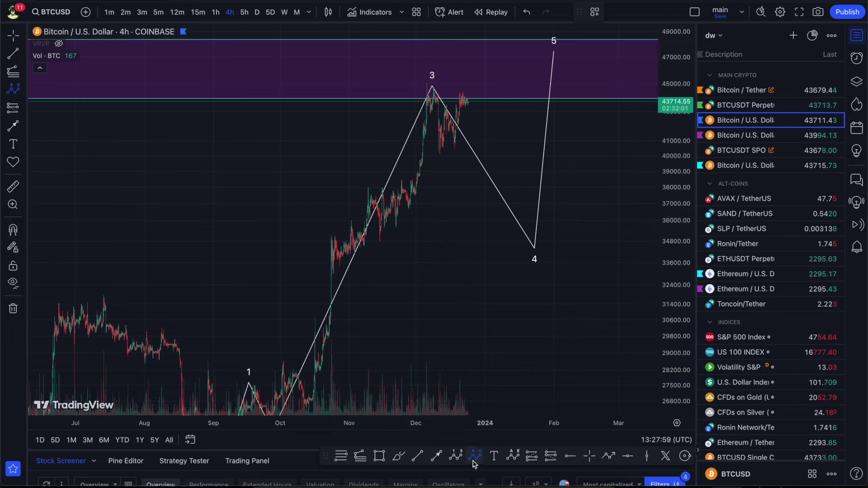
click(425, 85)
click(446, 158)
click(473, 119)
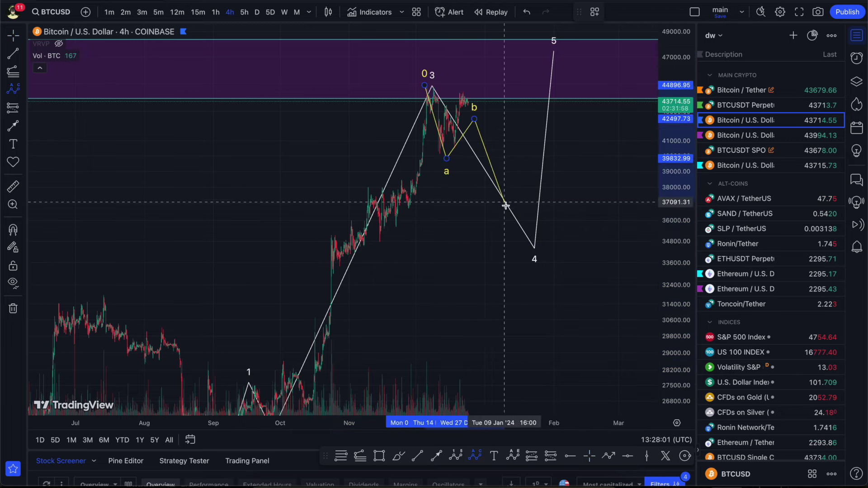
click(523, 229)
key(Delete)
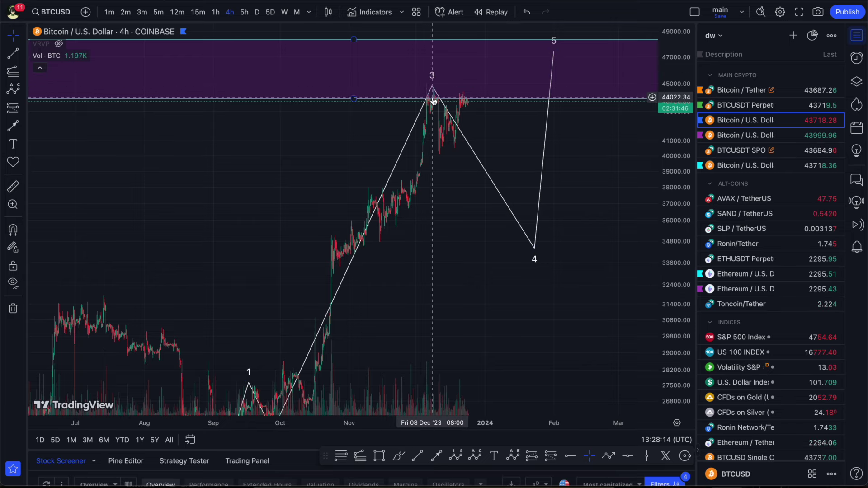
Sketch freehand brush strokes descending beside the wave 3 high and undo them.
drag(450, 202, 475, 190)
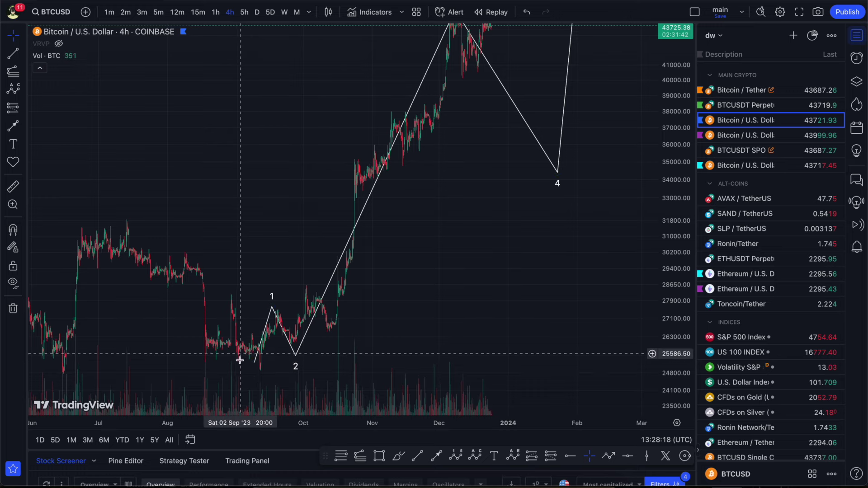
drag(334, 307, 297, 347)
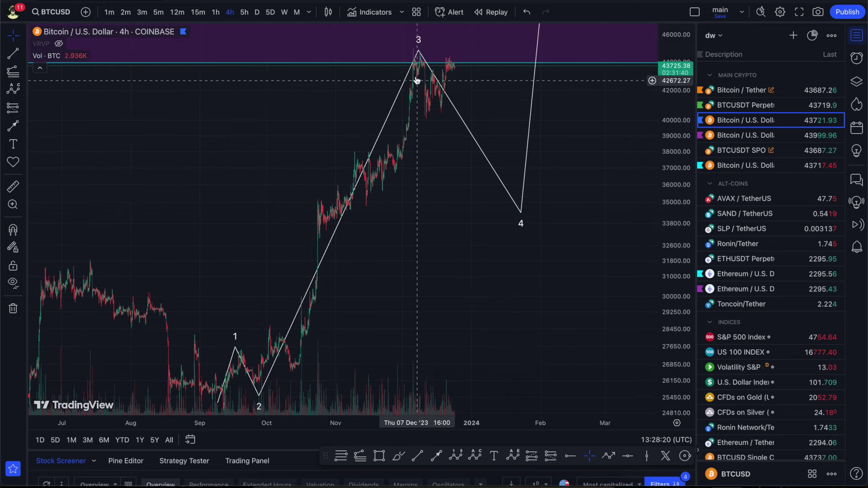
drag(415, 72, 397, 116)
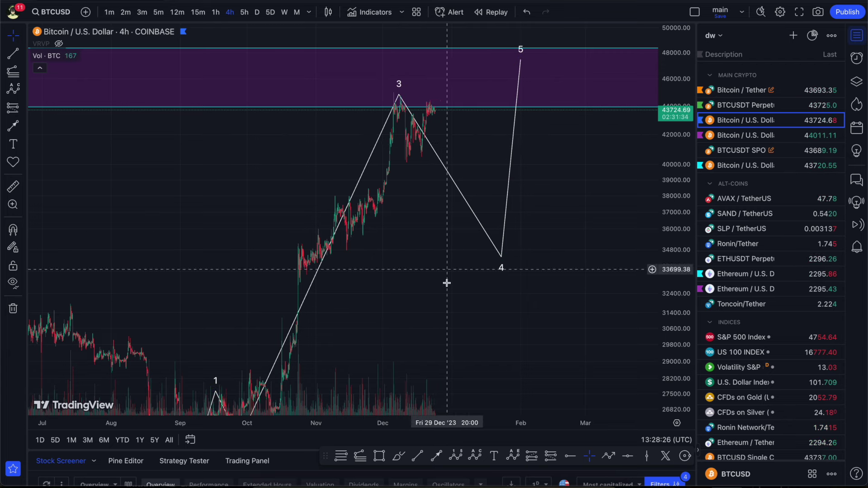
mouse_move(392, 96)
mouse_down()
mouse_move(433, 178)
mouse_move(448, 131)
mouse_move(475, 231)
mouse_move(468, 161)
mouse_up()
drag(389, 147, 457, 222)
key(Escape)
key(ctrl+z)
key(ctrl+z)
key(ctrl+z)
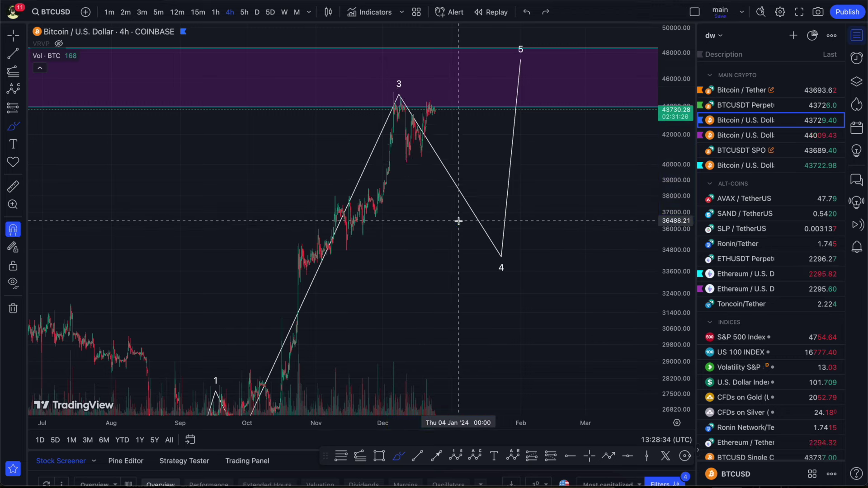
key(Escape)
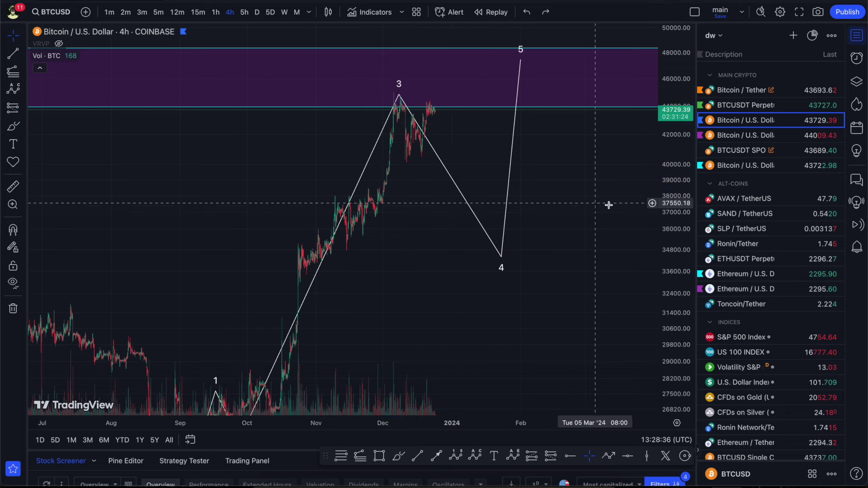
right_click(488, 140)
click(471, 127)
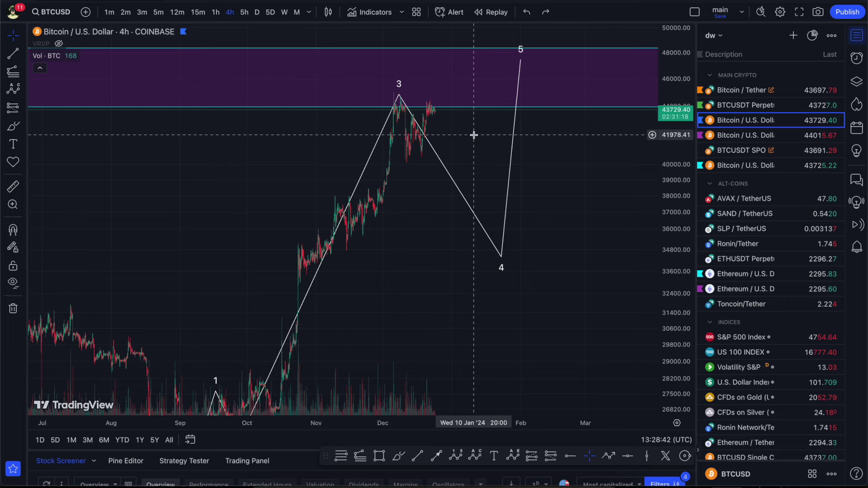
drag(473, 135, 476, 156)
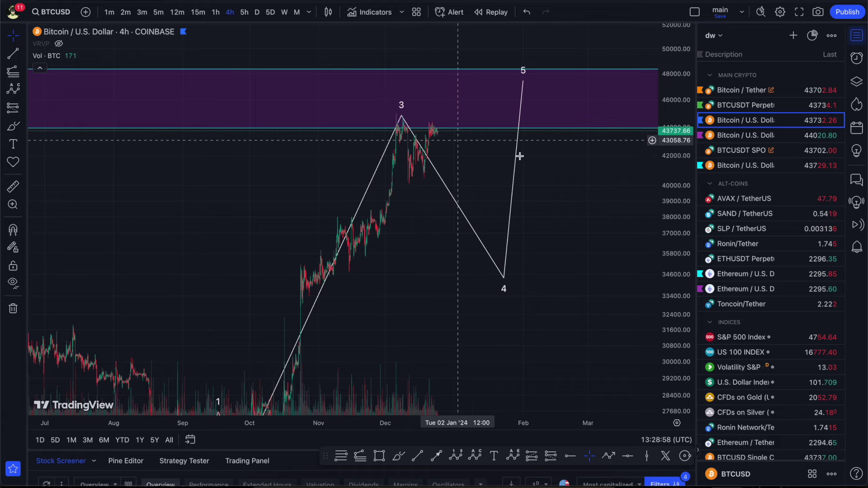
Brush marks over the latest candles, a line along the resistance zone's lower edge and an upward arrow to about 45,200, undoing each.
scroll(532, 206, up, 5)
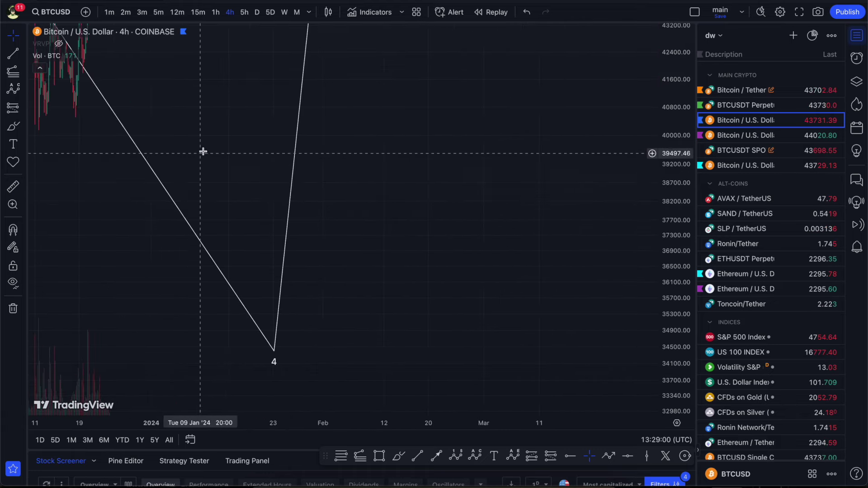
drag(196, 159, 368, 172)
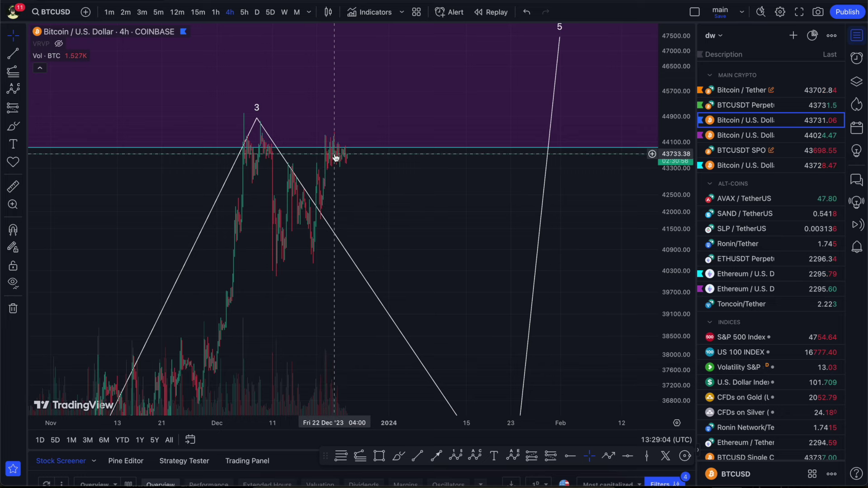
click(398, 455)
mouse_move(325, 162)
mouse_down()
mouse_move(331, 151)
mouse_move(349, 154)
mouse_up()
drag(230, 145, 354, 147)
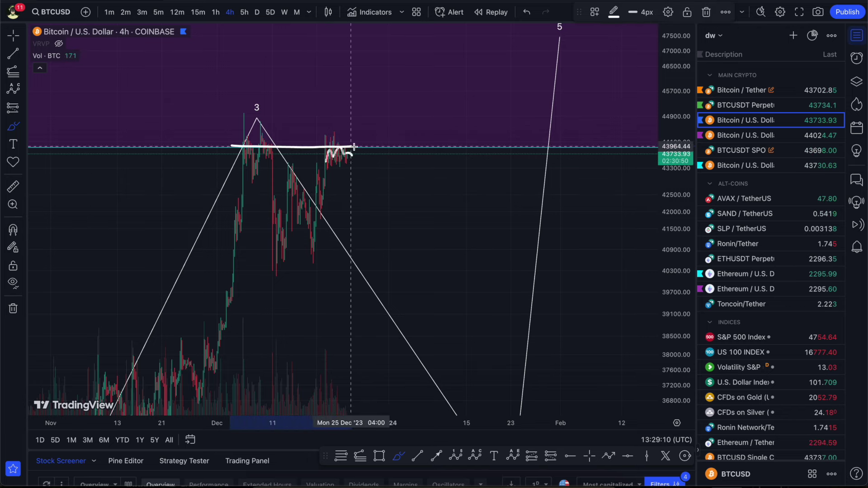
key(ctrl+z)
key(ctrl+z)
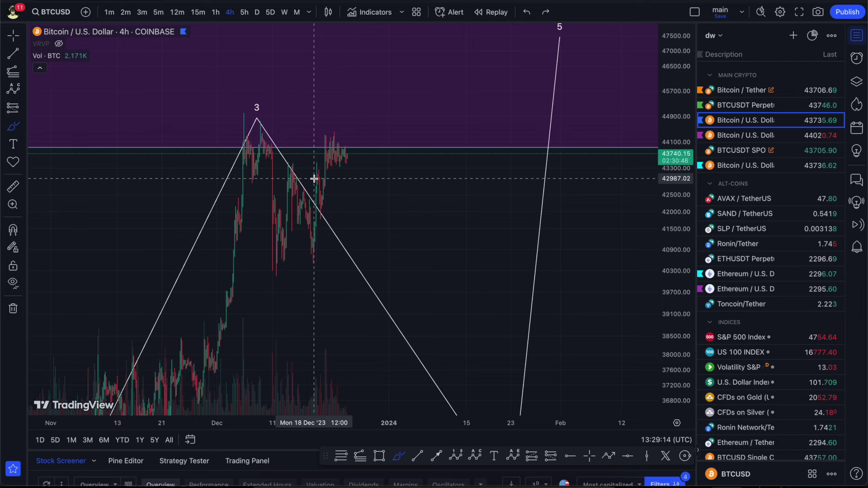
mouse_move(345, 131)
mouse_down()
mouse_move(333, 147)
mouse_move(346, 160)
mouse_move(358, 108)
mouse_move(364, 119)
mouse_move(348, 112)
mouse_up()
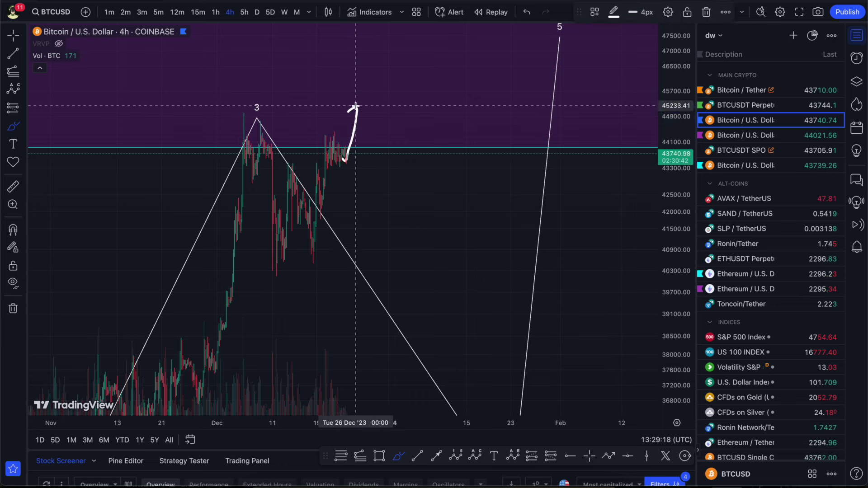
key(ctrl+z)
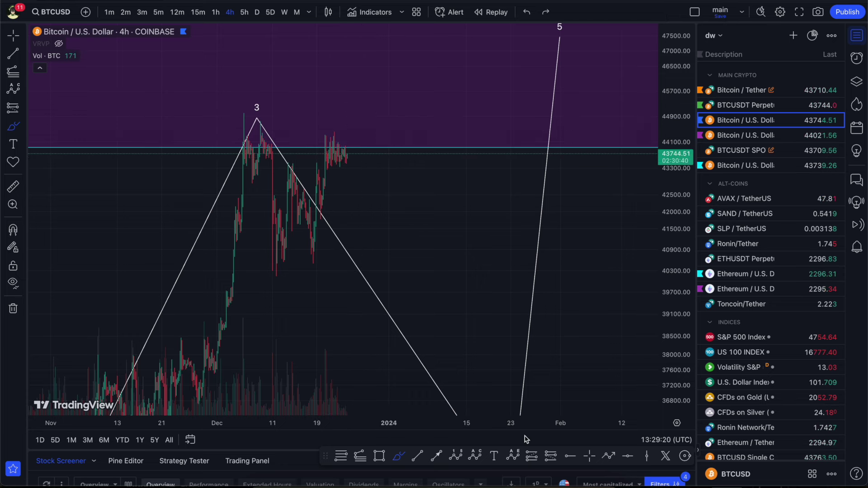
Switch to Telegram to re-read the BTC short position's levels and risk, and return to the TradingView chart.
click(475, 483)
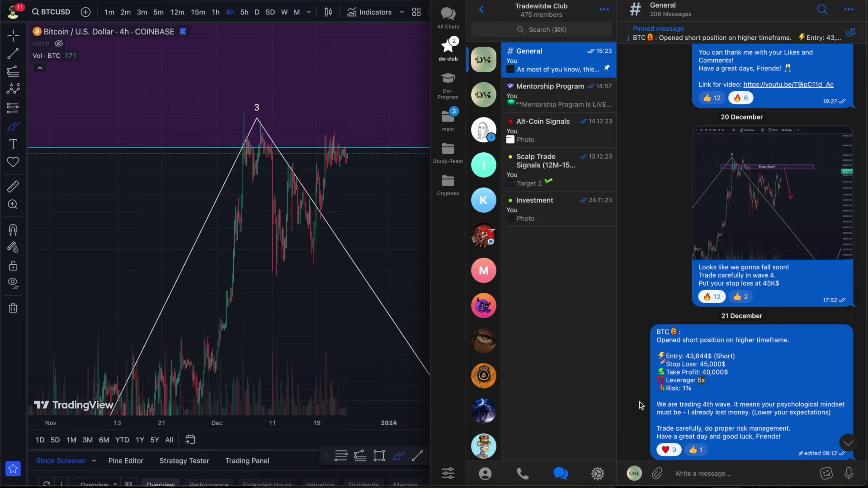
click(348, 180)
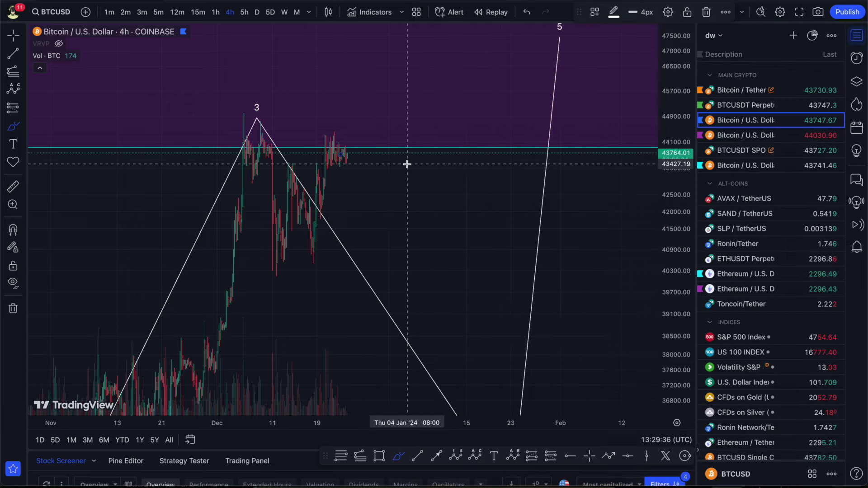
Brush a short downward stroke ending near 41,425 in mid-January 2024 and undo it.
drag(444, 188, 484, 234)
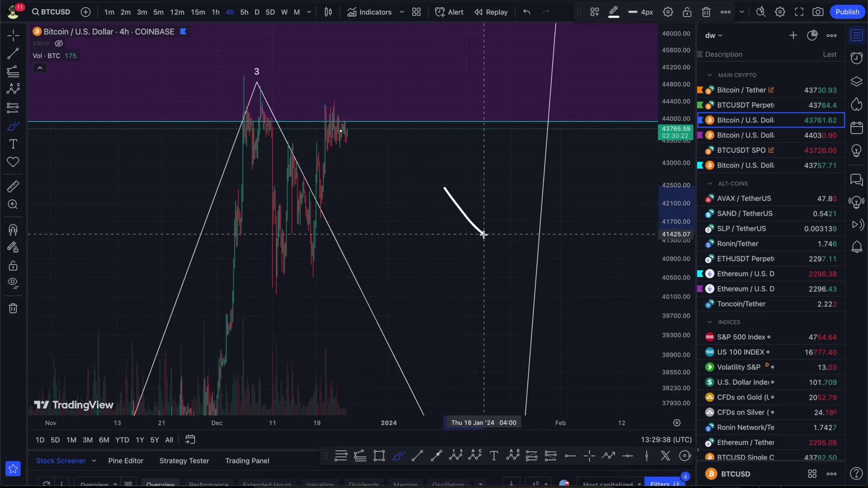
key(ctrl+z)
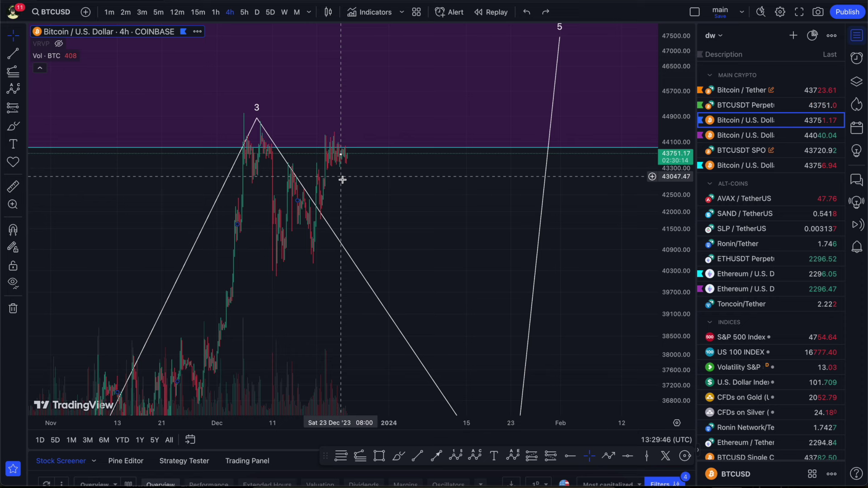
Draw a red arrow from the latest price, about 43,687, up to about 45,680 inside the resistance zone, and delete it.
drag(341, 178, 368, 191)
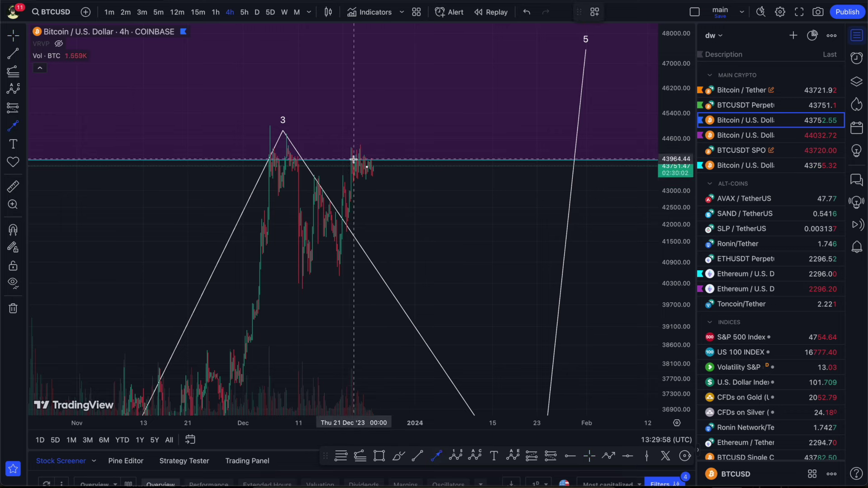
mouse_move(373, 168)
mouse_down()
mouse_move(392, 105)
mouse_move(442, 315)
mouse_up()
key(alt+shift+a)
right_click(450, 290)
key(Escape)
key(super+z)
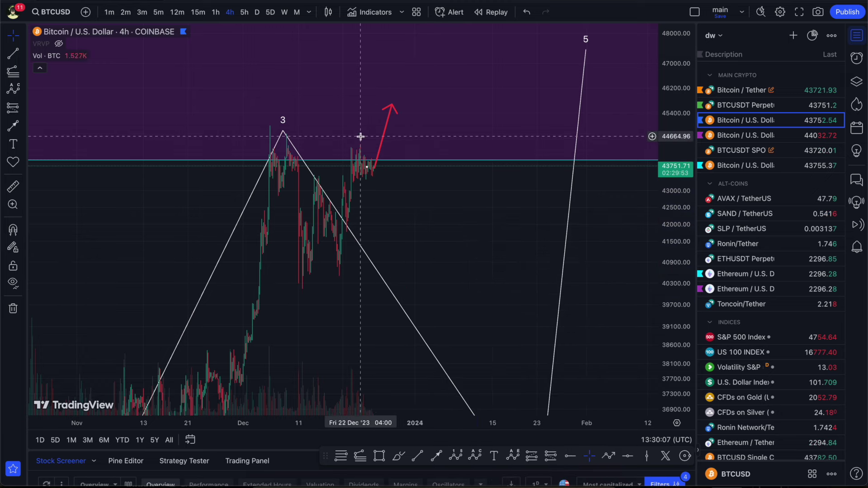
double_click(383, 148)
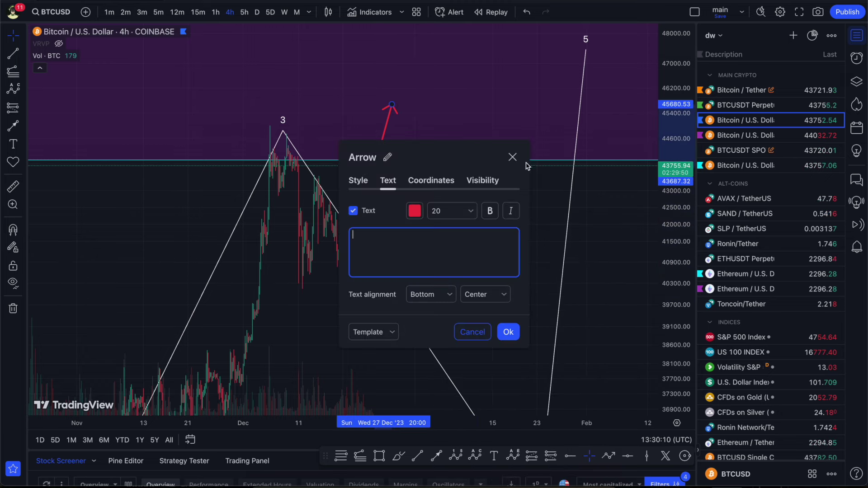
click(512, 157)
key(Delete)
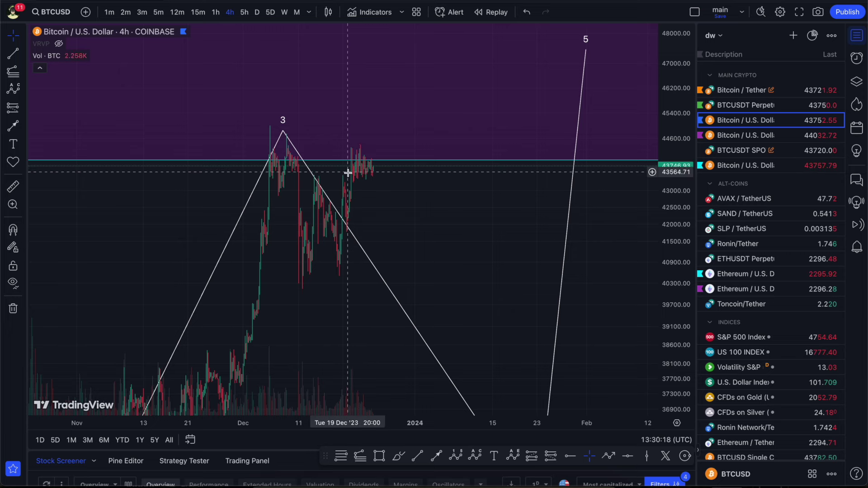
Brush an upward stroke from the latest price into the resistance zone and a downward one from the same spot, undoing each.
click(398, 457)
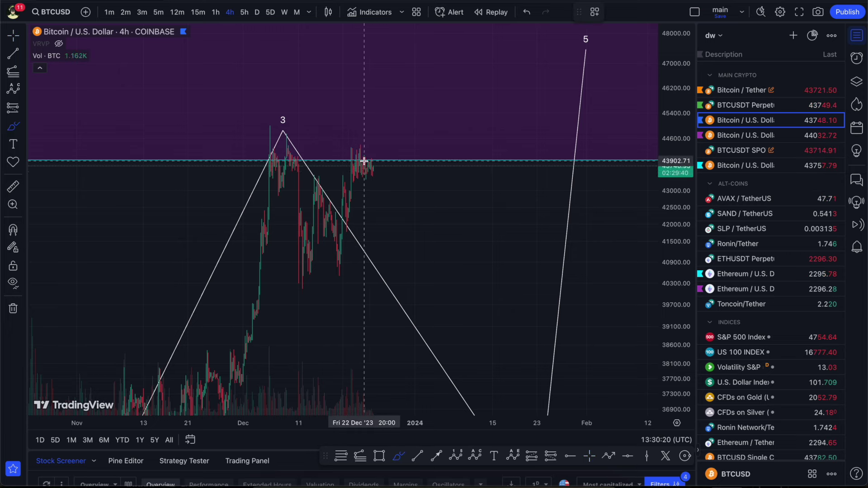
drag(370, 170, 388, 112)
key(ctrl+z)
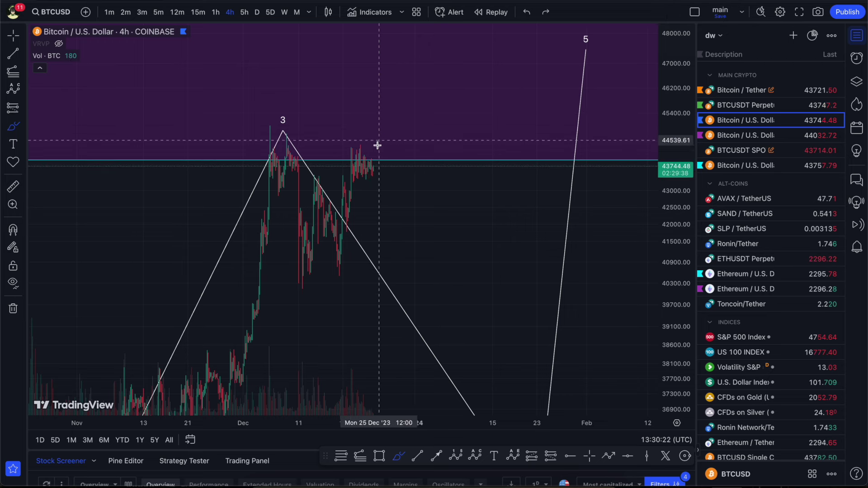
mouse_move(370, 170)
mouse_down()
mouse_move(396, 270)
mouse_move(388, 267)
mouse_up()
key(ctrl+z)
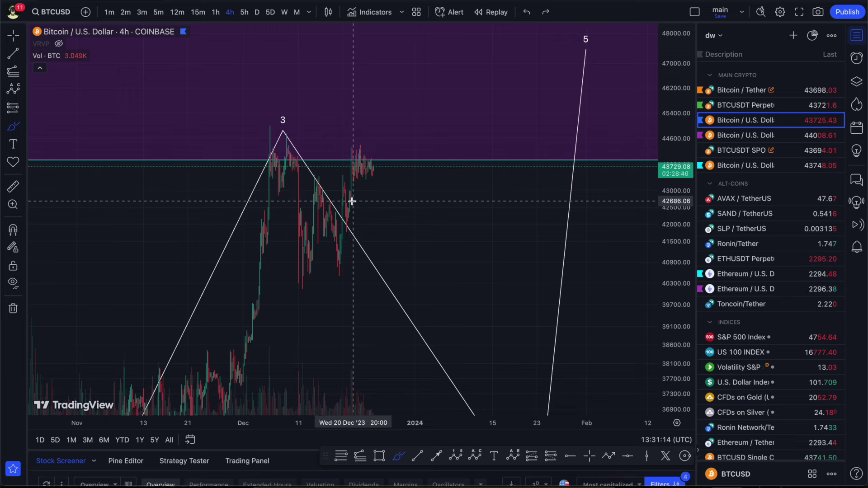
scroll(384, 205, down, 3)
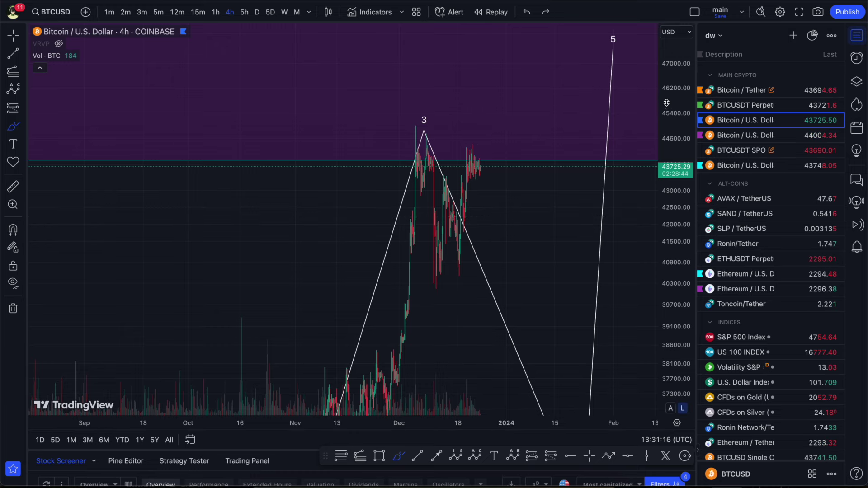
drag(567, 274, 464, 213)
key(ctrl+z)
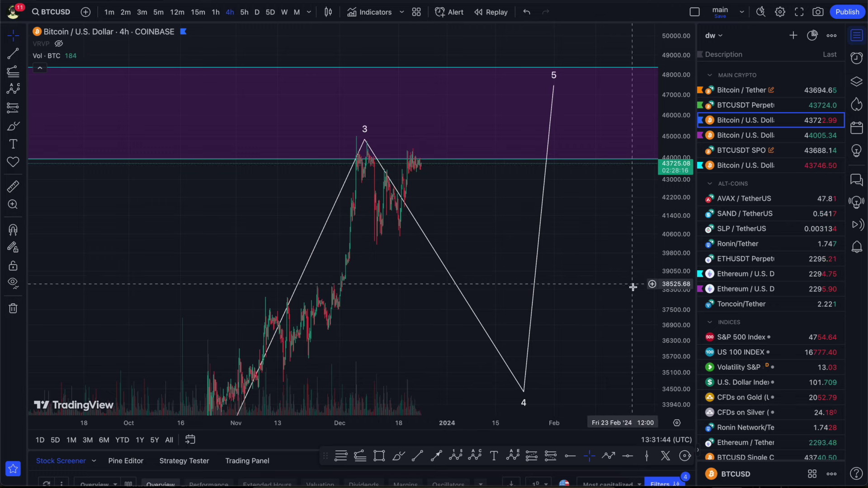
drag(691, 341, 601, 225)
scroll(345, 208, up, 5)
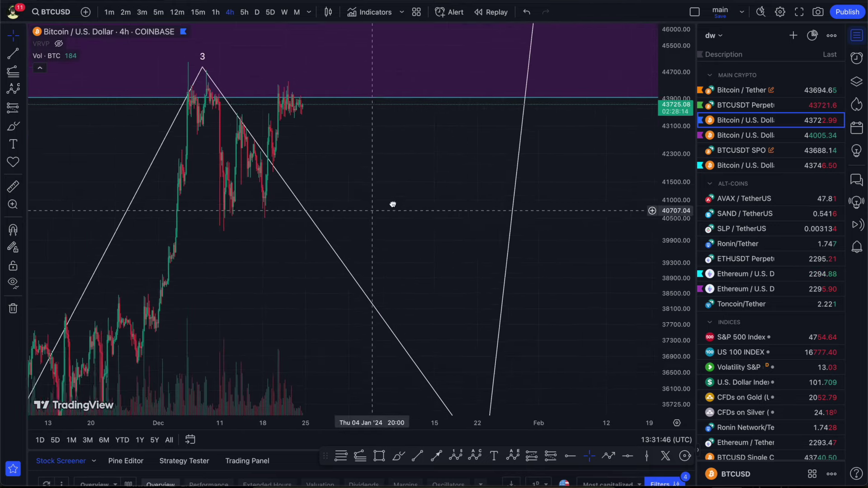
Brush an upward stroke along the December rally from about 40,750 to 44,450 and another over the volume bars below, undoing each.
click(400, 457)
drag(284, 198, 311, 65)
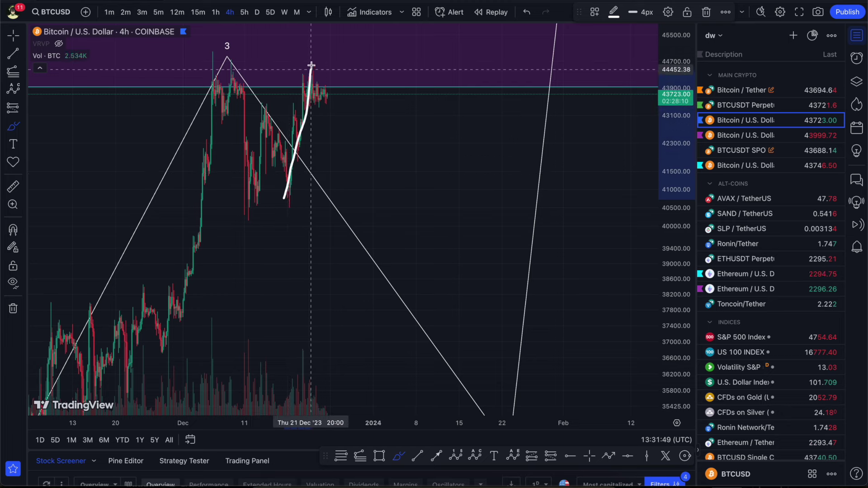
key(ctrl+z)
drag(281, 397, 304, 351)
key(ctrl+z)
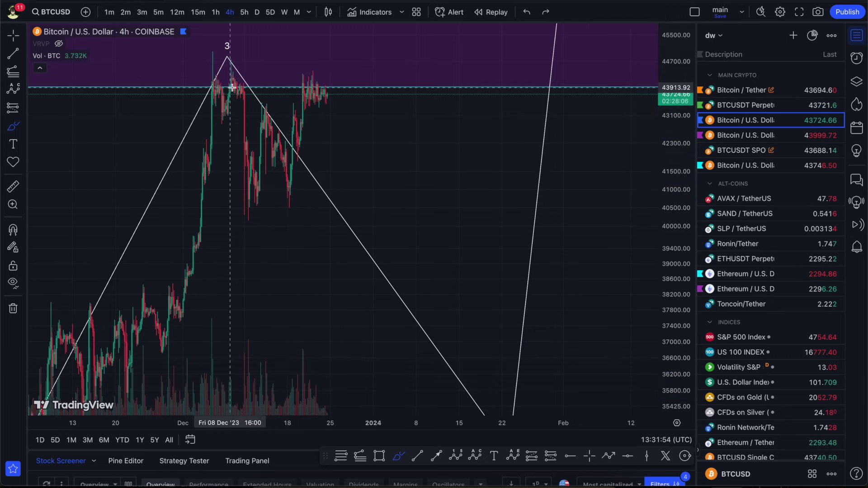
Brush a loop and a zigzag around the tops at the resistance zone's lower edge and a downward stroke along the wave 3–4 line, undoing all.
mouse_move(244, 82)
mouse_down()
mouse_move(208, 88)
mouse_move(300, 94)
mouse_move(339, 86)
mouse_move(245, 82)
mouse_up()
mouse_move(302, 97)
mouse_down()
mouse_move(313, 77)
mouse_move(318, 90)
mouse_move(329, 80)
mouse_move(332, 93)
mouse_up()
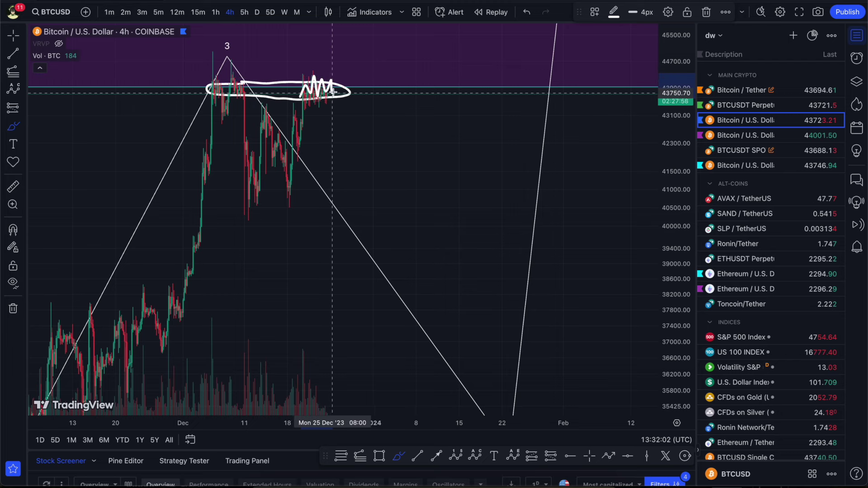
key(ctrl+z)
key(ctrl+z)
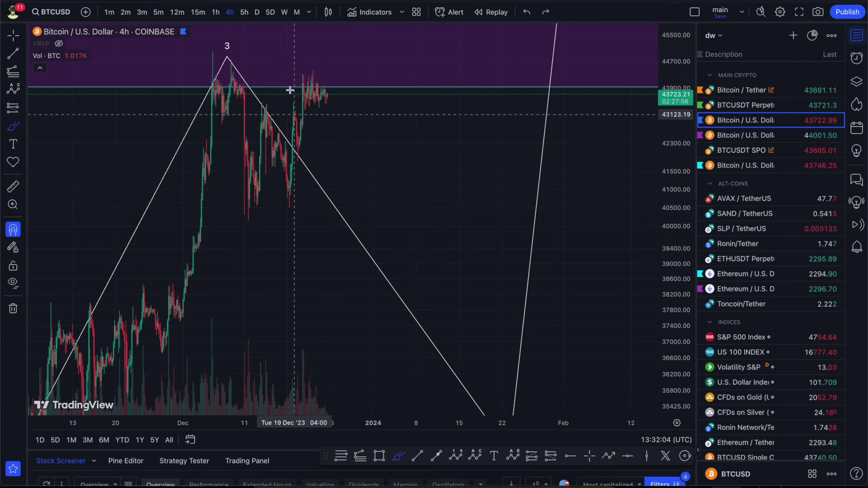
mouse_move(227, 52)
mouse_down()
mouse_move(445, 374)
mouse_move(449, 339)
mouse_up()
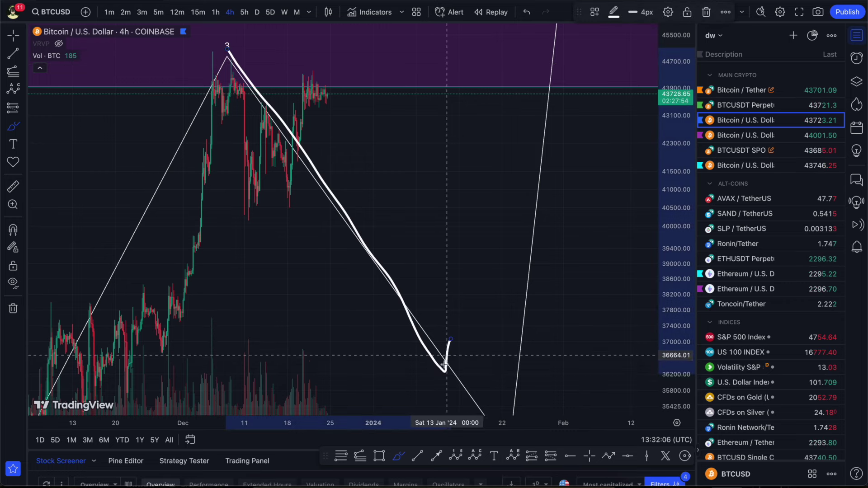
key(ctrl+z)
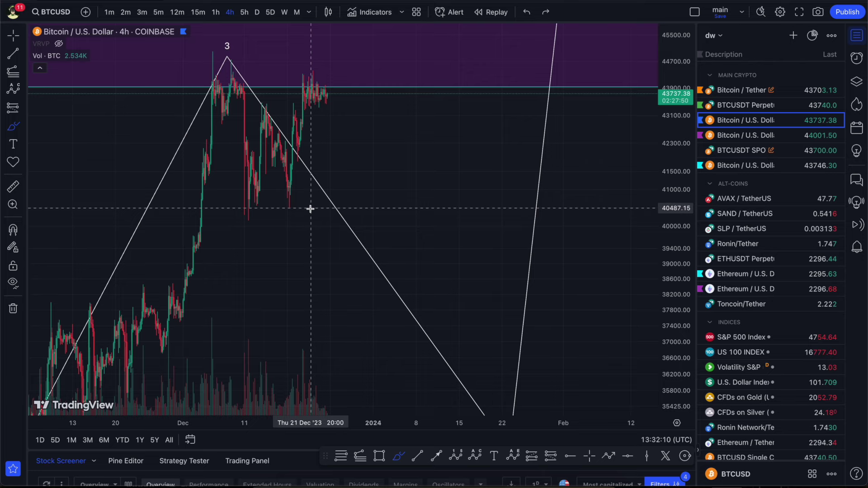
Draw a Fibonacci retracement from the wave 2 low at about 25,946 up to the wave 3 high at about 45,078.
scroll(364, 209, down, 2)
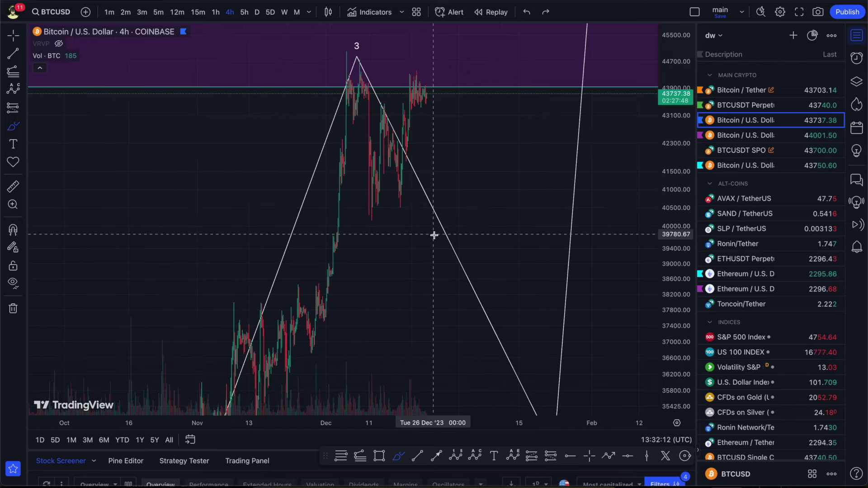
scroll(434, 231, down, 2)
drag(676, 64, 674, 294)
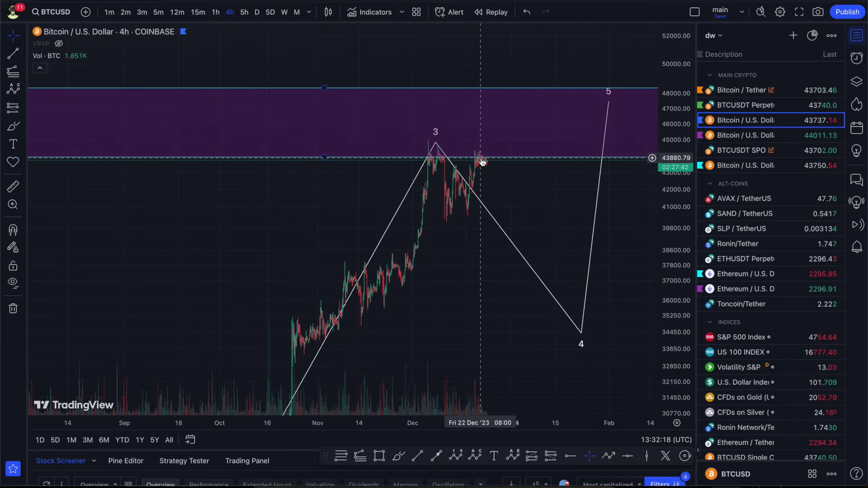
drag(461, 245, 513, 208)
drag(681, 204, 681, 254)
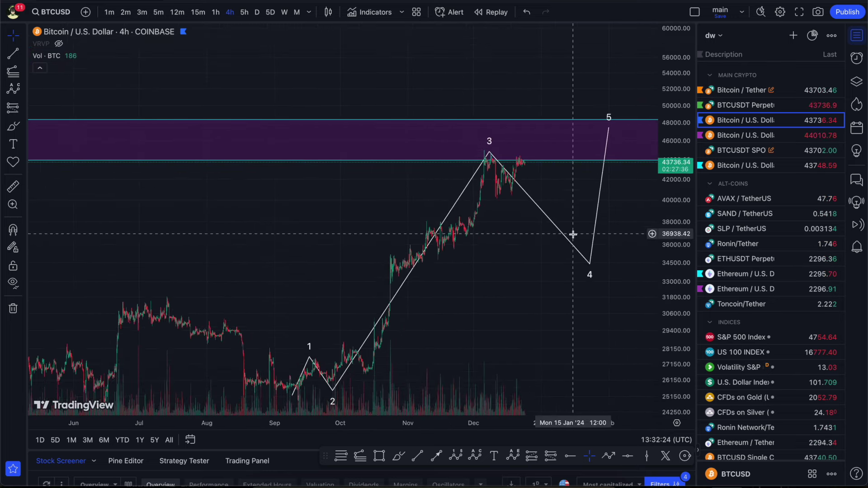
drag(561, 291, 535, 268)
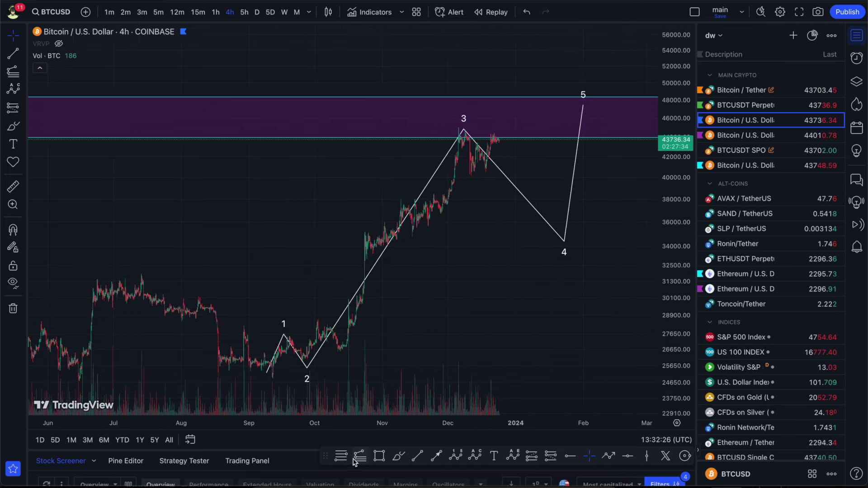
click(290, 361)
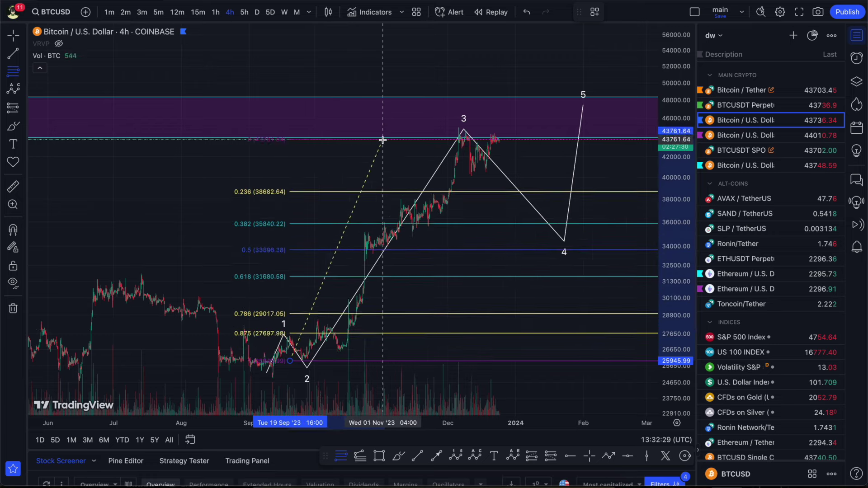
click(390, 128)
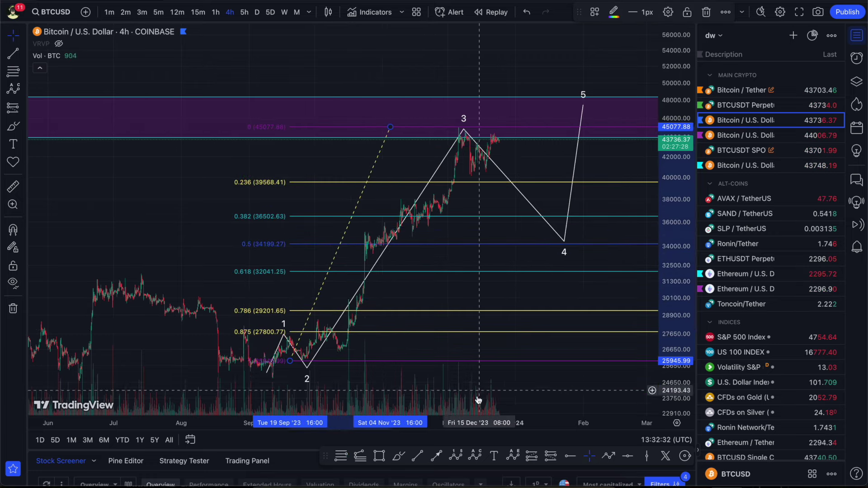
Draw a rectangle around the wave 4 area from the 0.382 level, about 36,503, down to the 0.786 level, about 29,211.
click(380, 460)
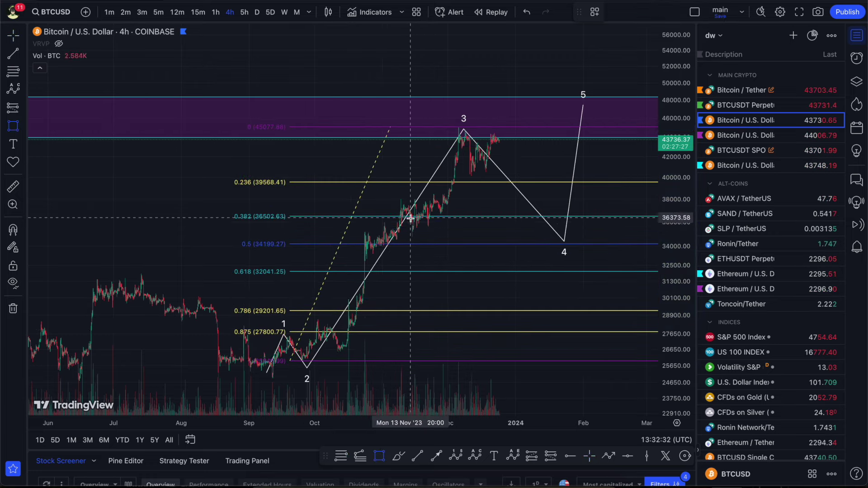
click(433, 216)
click(603, 310)
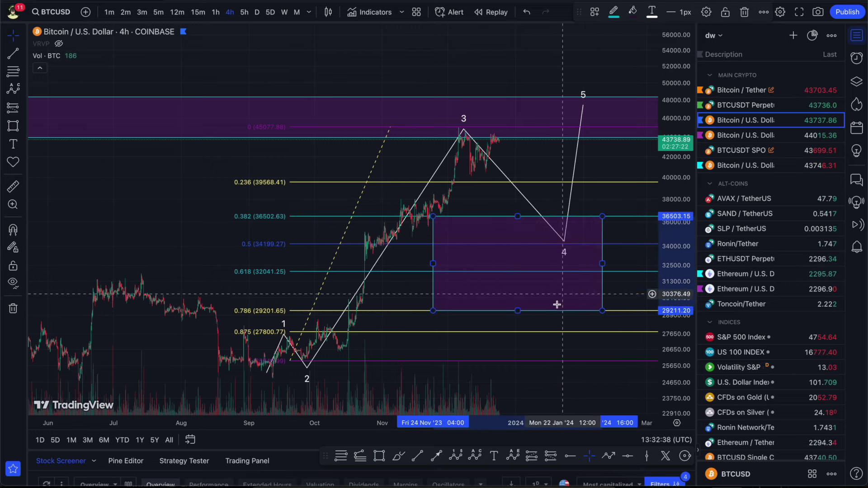
Draw a second rectangle inside the wave 4 area between the 0.5 and 0.618 Fibonacci levels, starting at about 34,240.
click(376, 460)
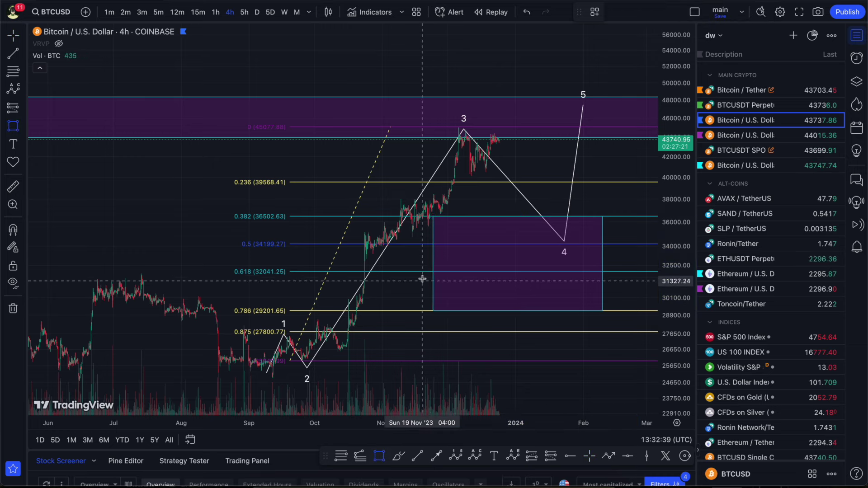
click(430, 244)
click(615, 272)
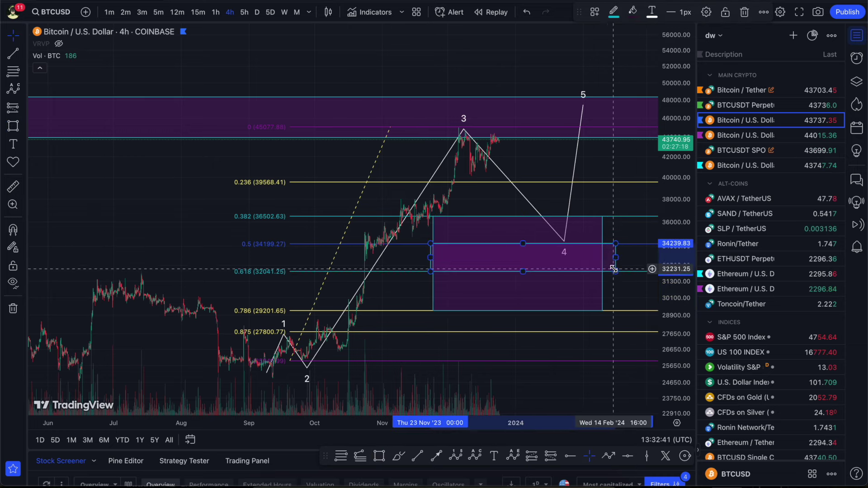
Delete the Fibonacci retracement and move the wave 4 point down to about 32,700 in mid-January 2024, inside the inner rectangle.
click(501, 182)
key(Delete)
drag(559, 246, 549, 267)
Brush a projected path from the latest price down into the wave 4 rectangles, with a rounded bottom, a retest and an upward arrow.
drag(525, 195, 475, 172)
click(399, 459)
mouse_move(443, 120)
mouse_down()
mouse_move(484, 239)
mouse_move(503, 243)
mouse_move(517, 220)
mouse_up()
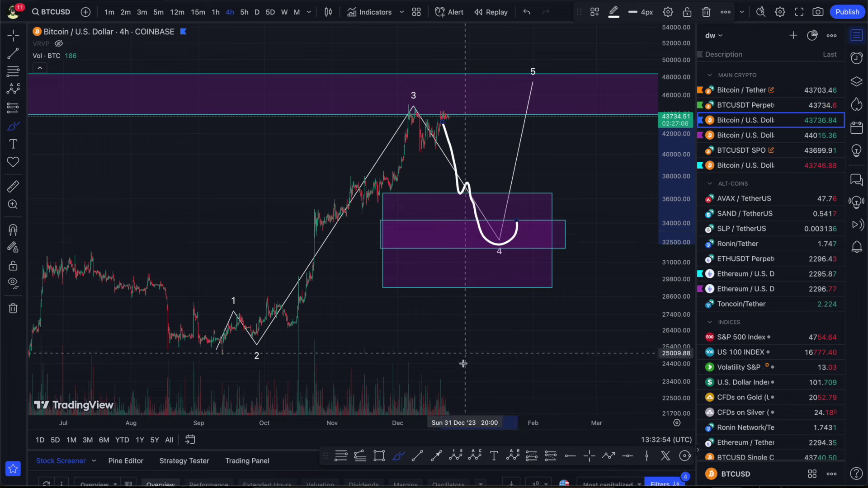
drag(477, 402, 480, 348)
mouse_move(478, 230)
mouse_down()
mouse_move(498, 242)
mouse_move(500, 188)
mouse_up()
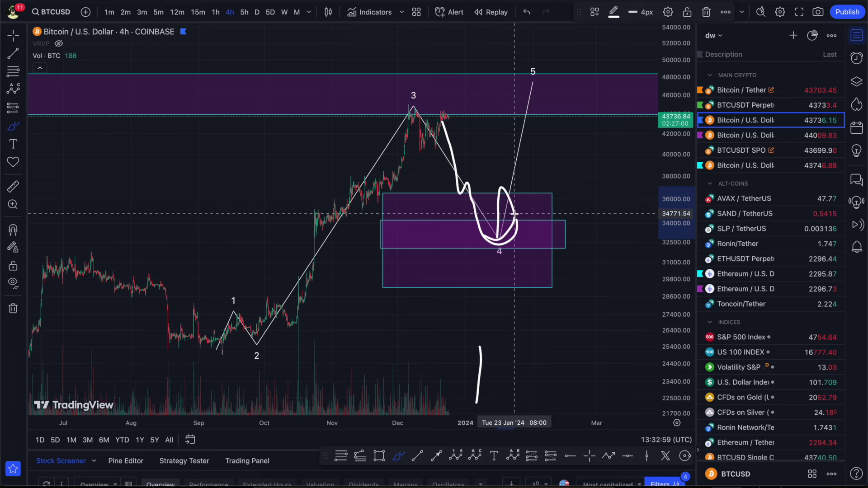
mouse_move(482, 186)
mouse_down()
mouse_move(522, 189)
mouse_move(519, 199)
mouse_move(525, 165)
mouse_move(530, 178)
mouse_up()
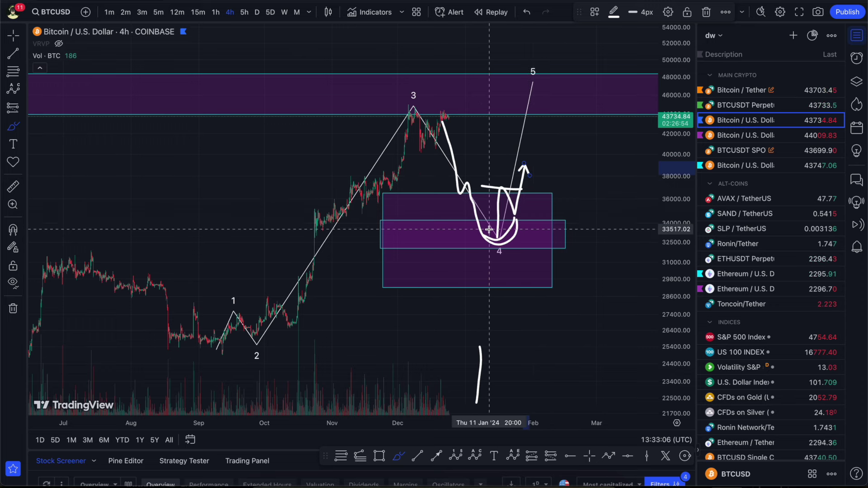
Circle the projected reversal around wave 4 with the brush and undo the freehand strokes.
mouse_move(527, 220)
mouse_down()
mouse_move(454, 226)
mouse_move(484, 254)
mouse_move(492, 194)
mouse_move(479, 250)
mouse_up()
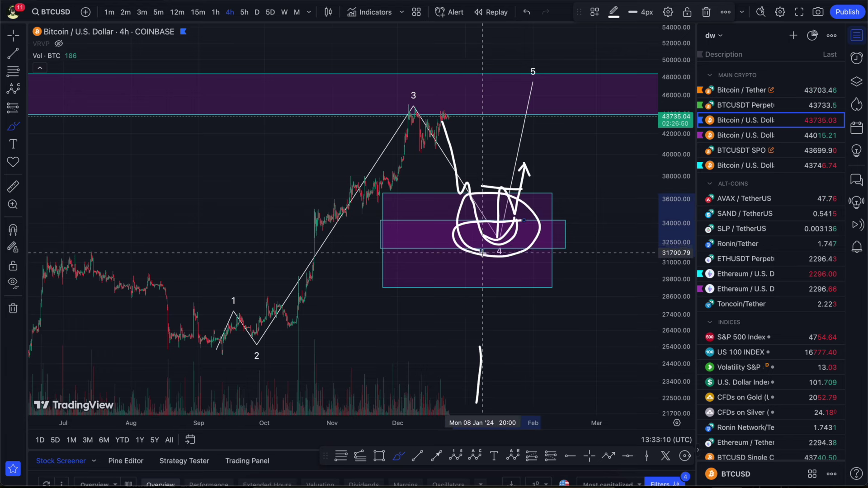
key(ctrl+z)
key(ctrl+z)
key(ctrl+z)
key(ctrl+z)
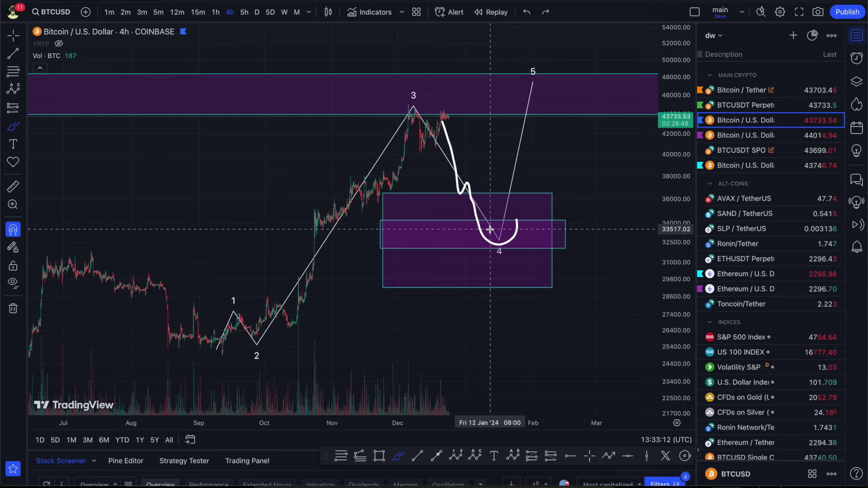
click(566, 169)
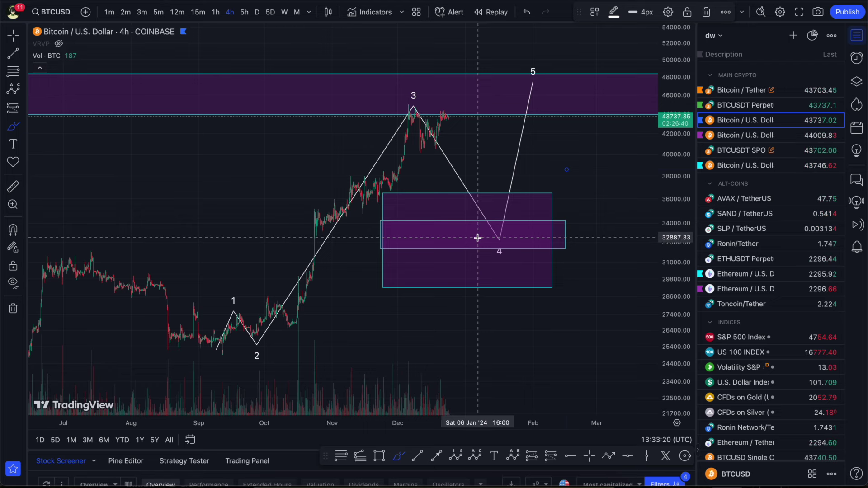
Switch to Telegram, read the club's posts and the Trading Channel's Bitcoin distribution post, and return to the TradingView chart.
click(443, 483)
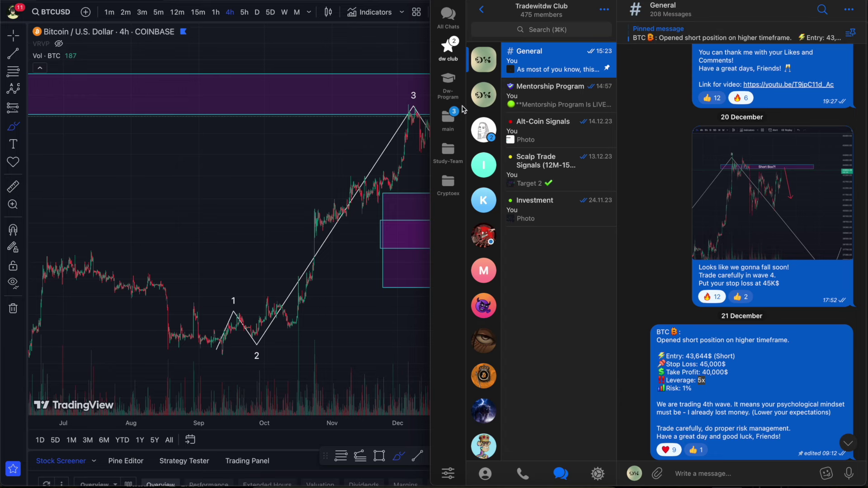
click(488, 103)
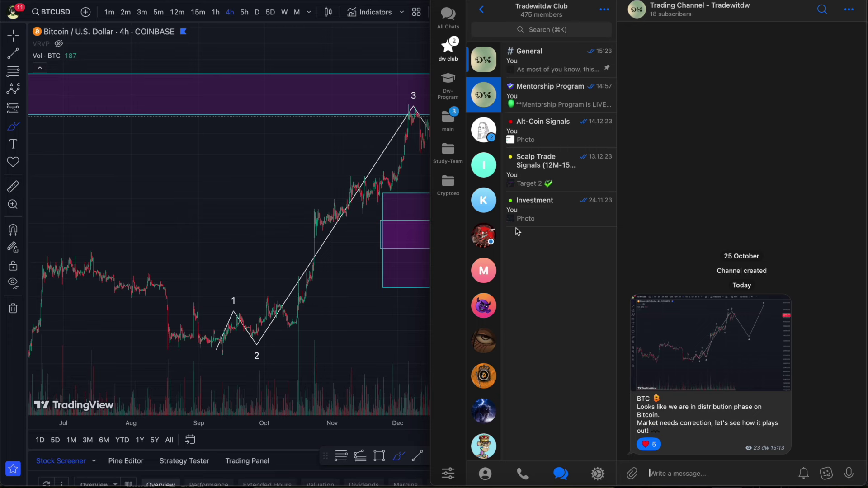
click(348, 277)
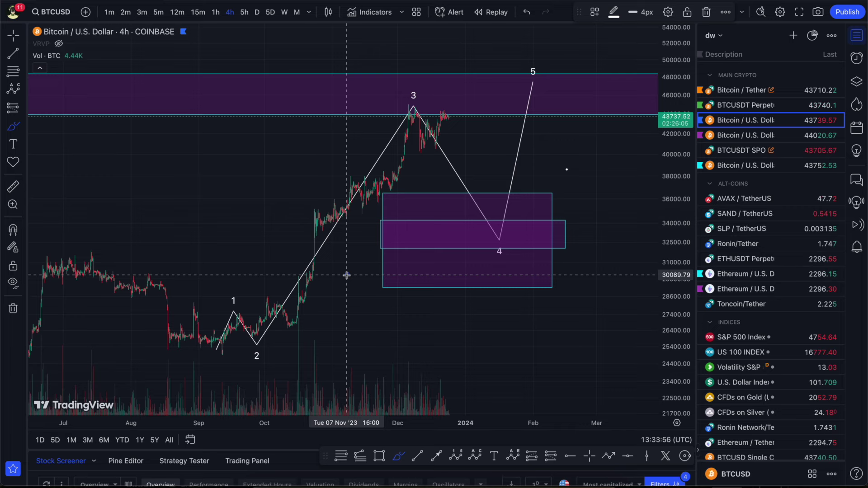
Switch to the browser showing the tradewitdw YouTube channel page and clear its search field.
click(472, 484)
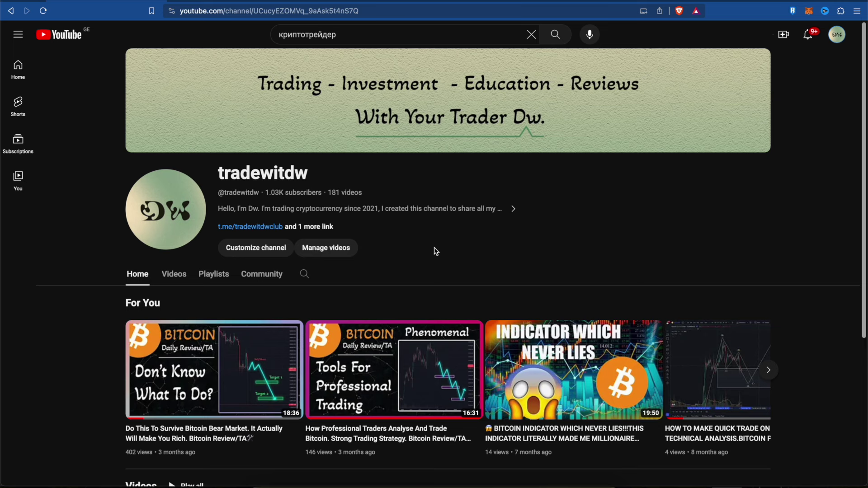
click(531, 34)
click(604, 213)
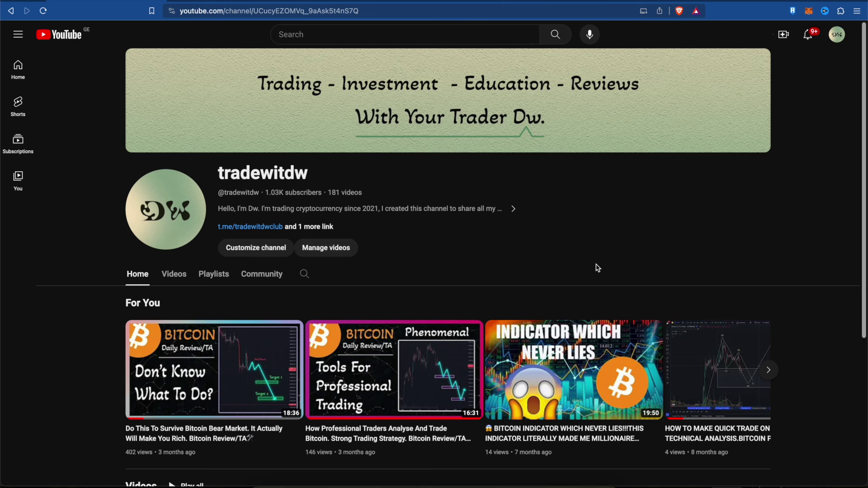